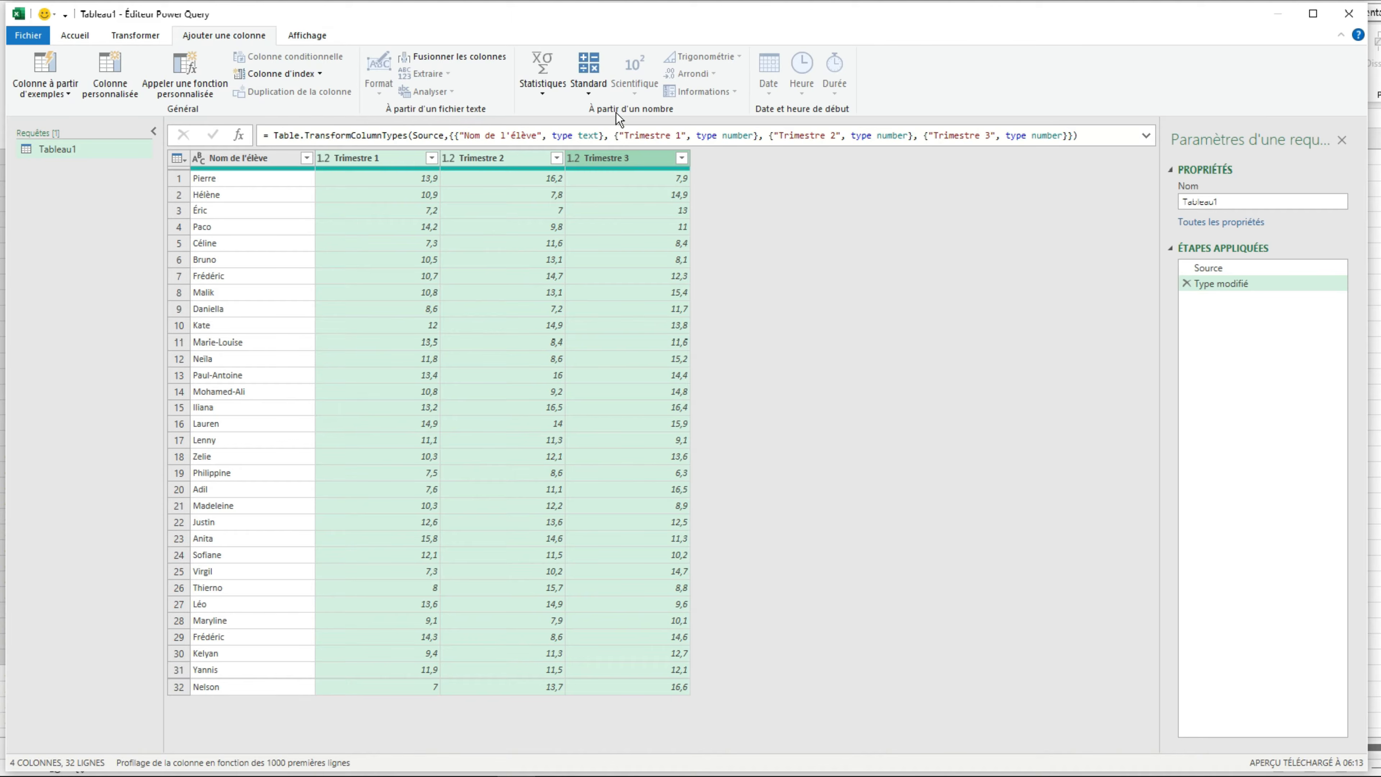
Step: Add a Moyenne column averaging the three Trimestre columns and round its values to 1 decimal
click(535, 95)
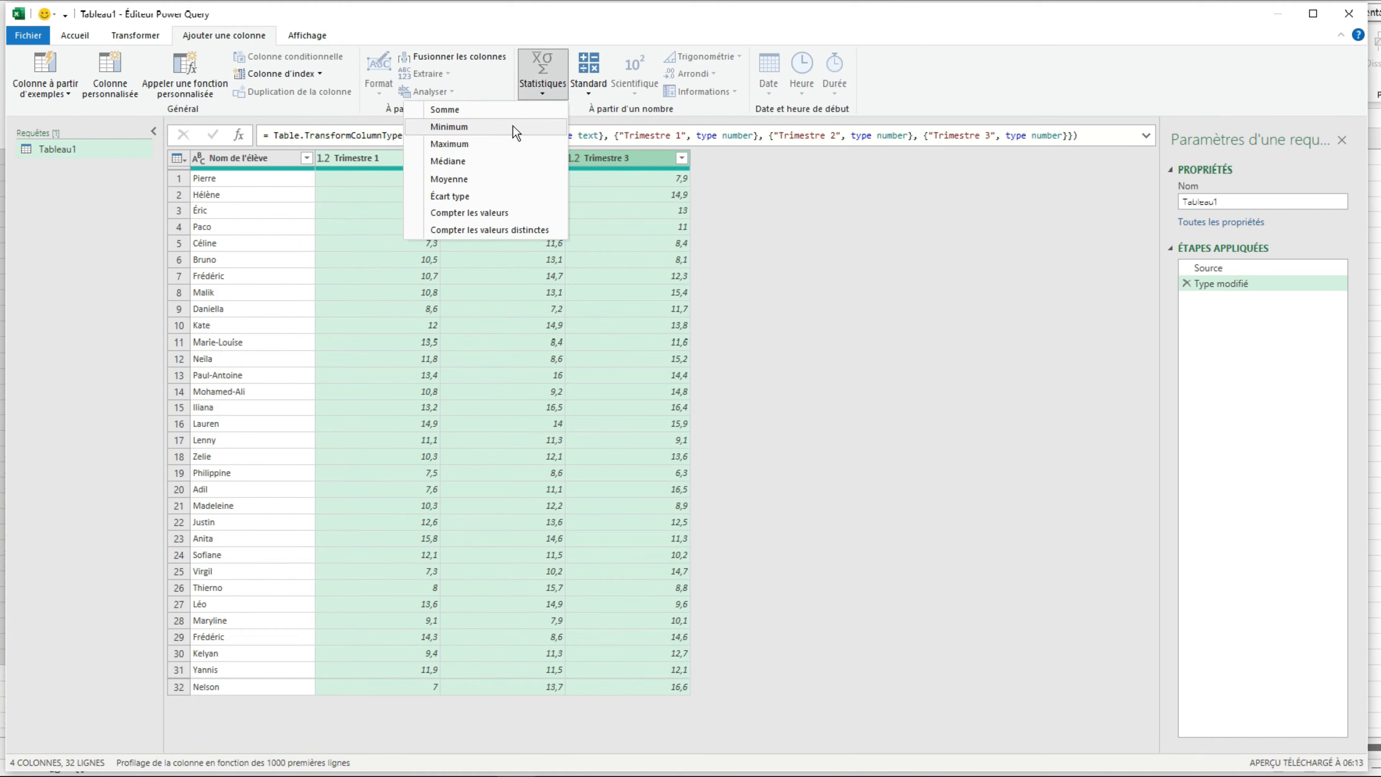
click(482, 180)
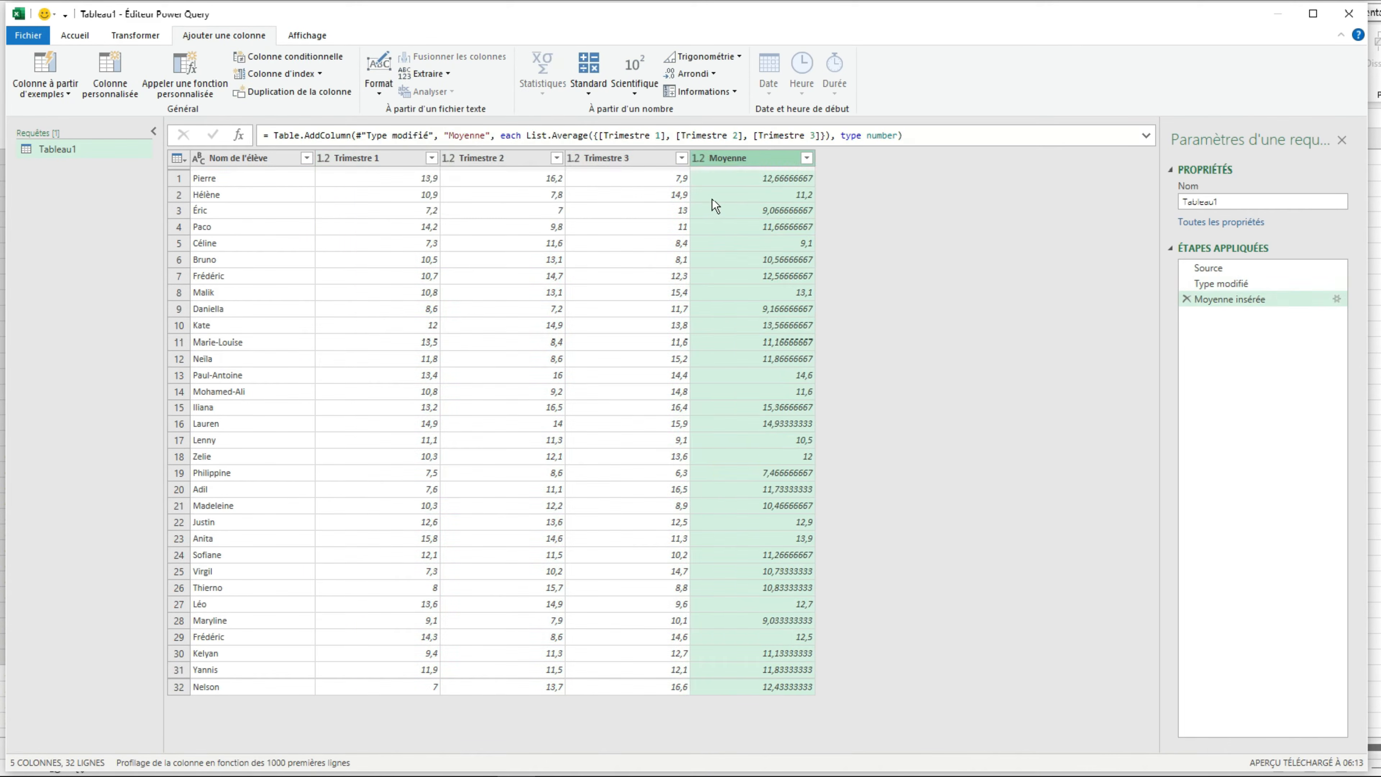
click(148, 36)
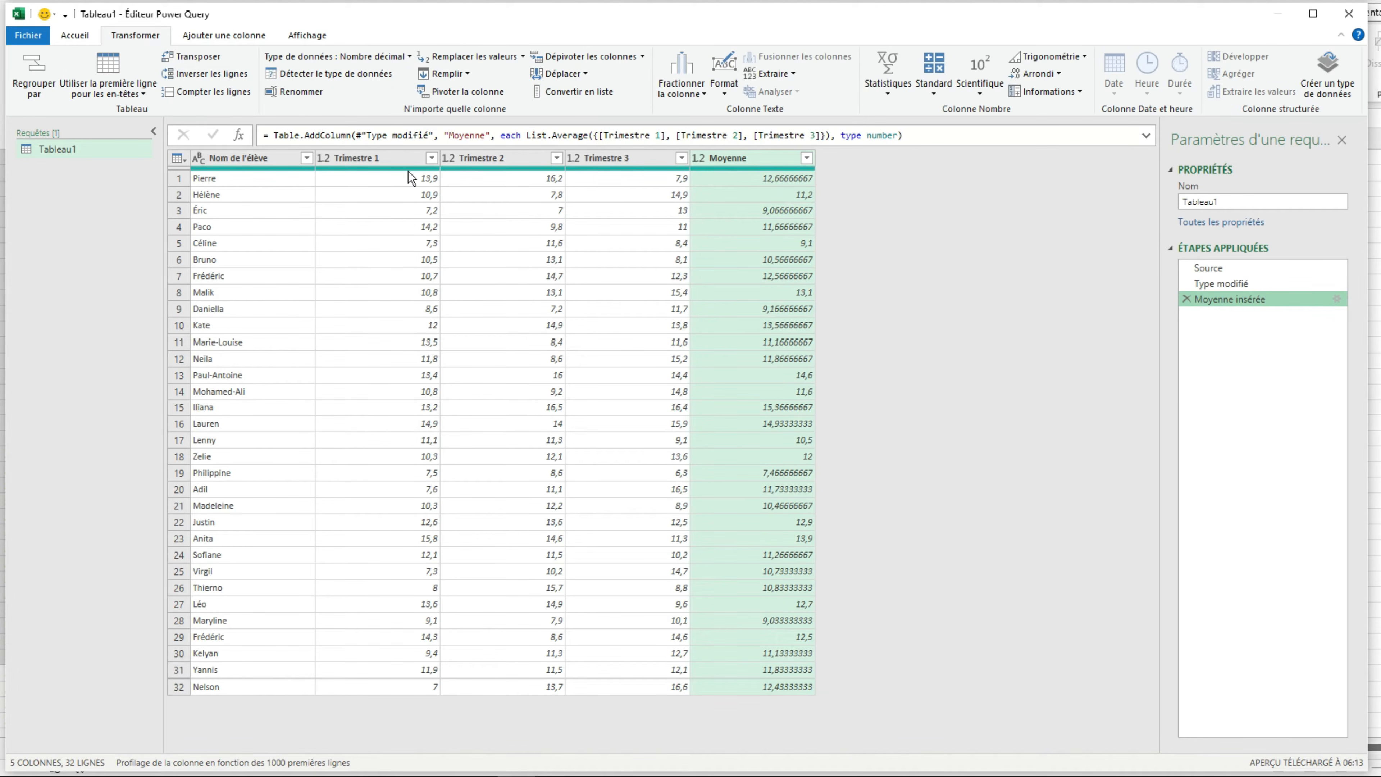
click(1044, 76)
click(955, 126)
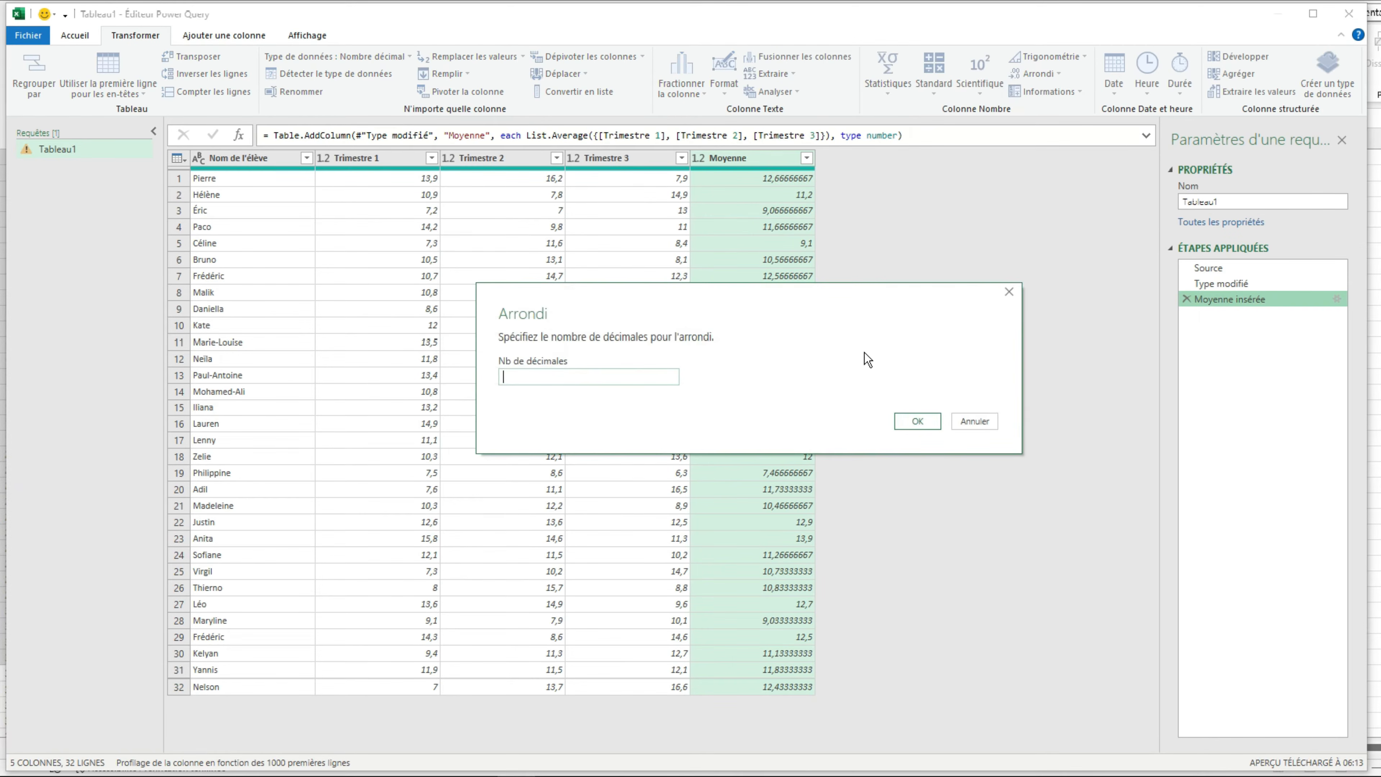
text(1)
key(Return)
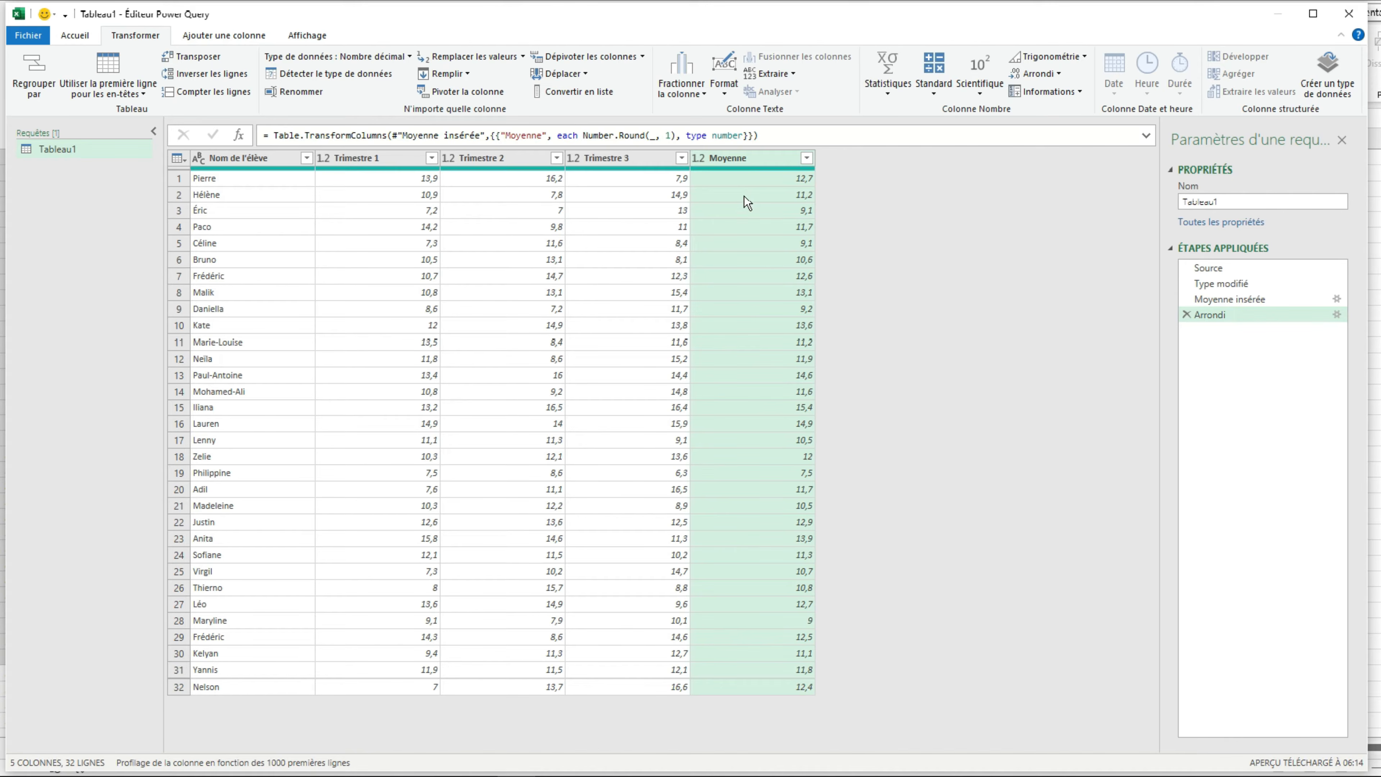
Step: Create a conditional column named Appréciation whose first clause returns Insuffisant when Moyenne is less than 8
click(231, 36)
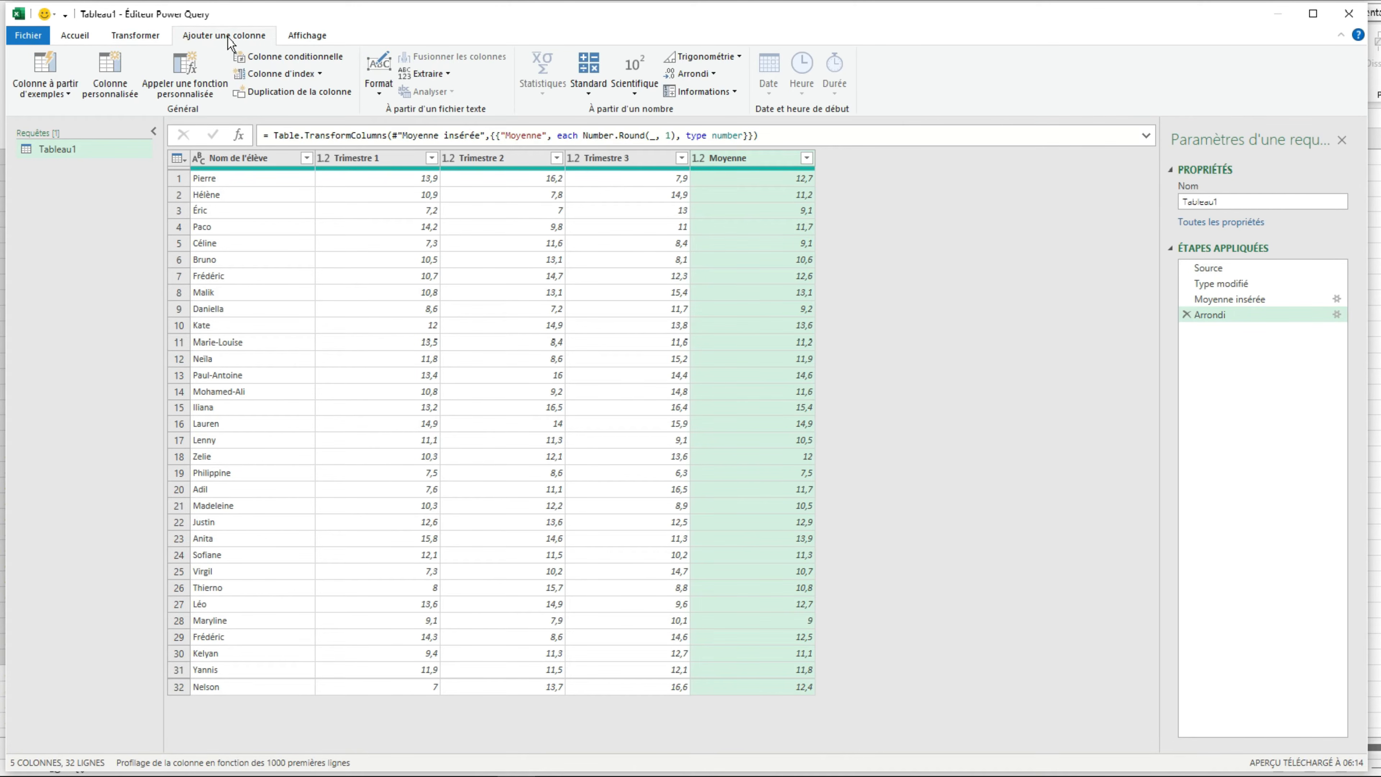
click(260, 56)
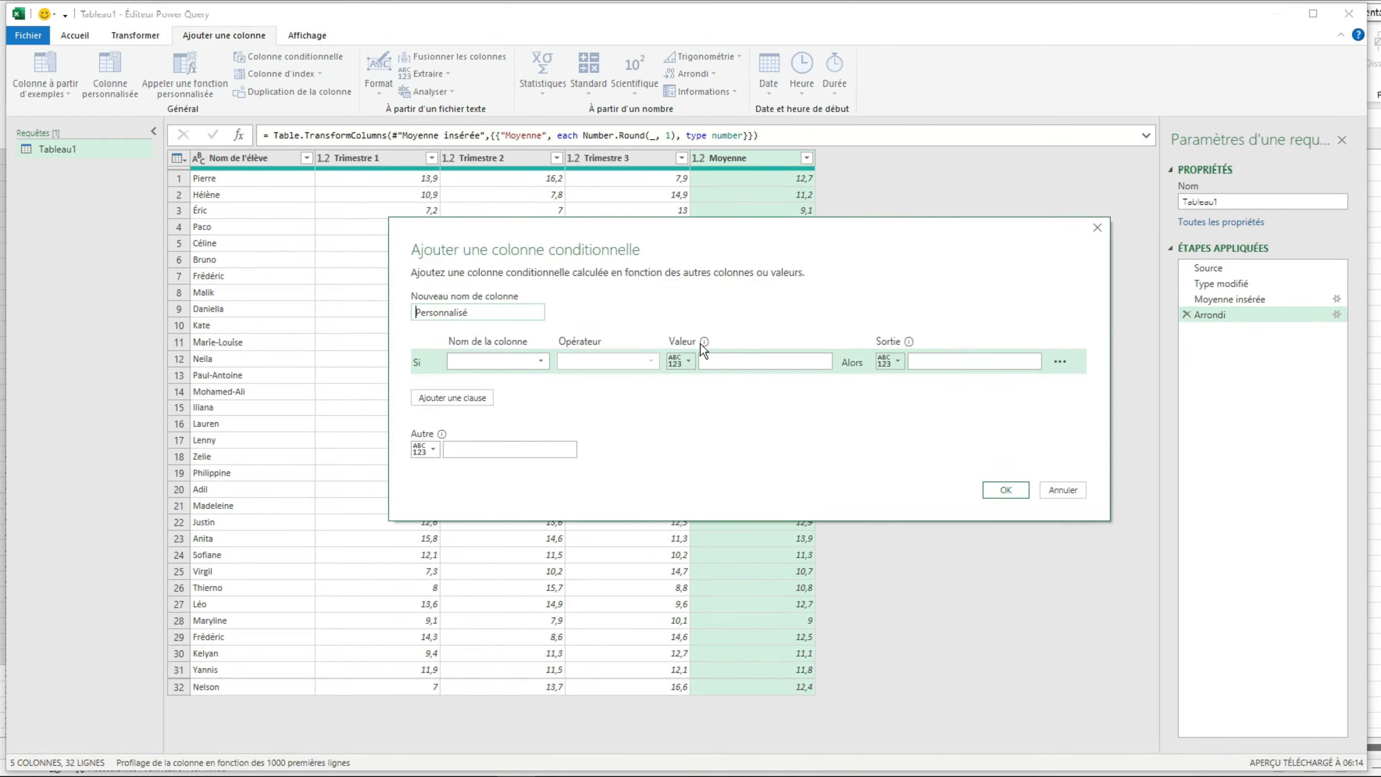
double_click(484, 313)
text(Appréciation)
click(539, 362)
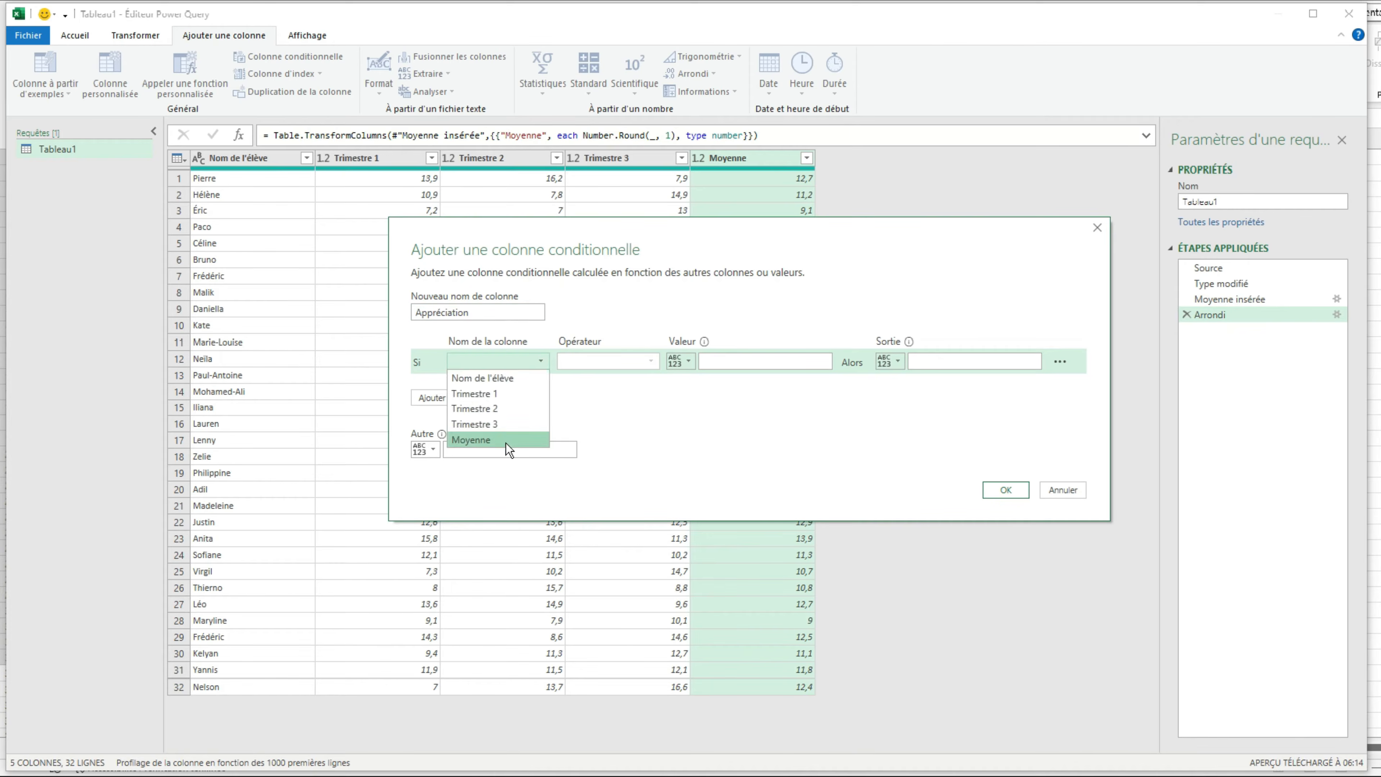
click(508, 444)
click(648, 361)
click(592, 440)
click(734, 361)
text(8)
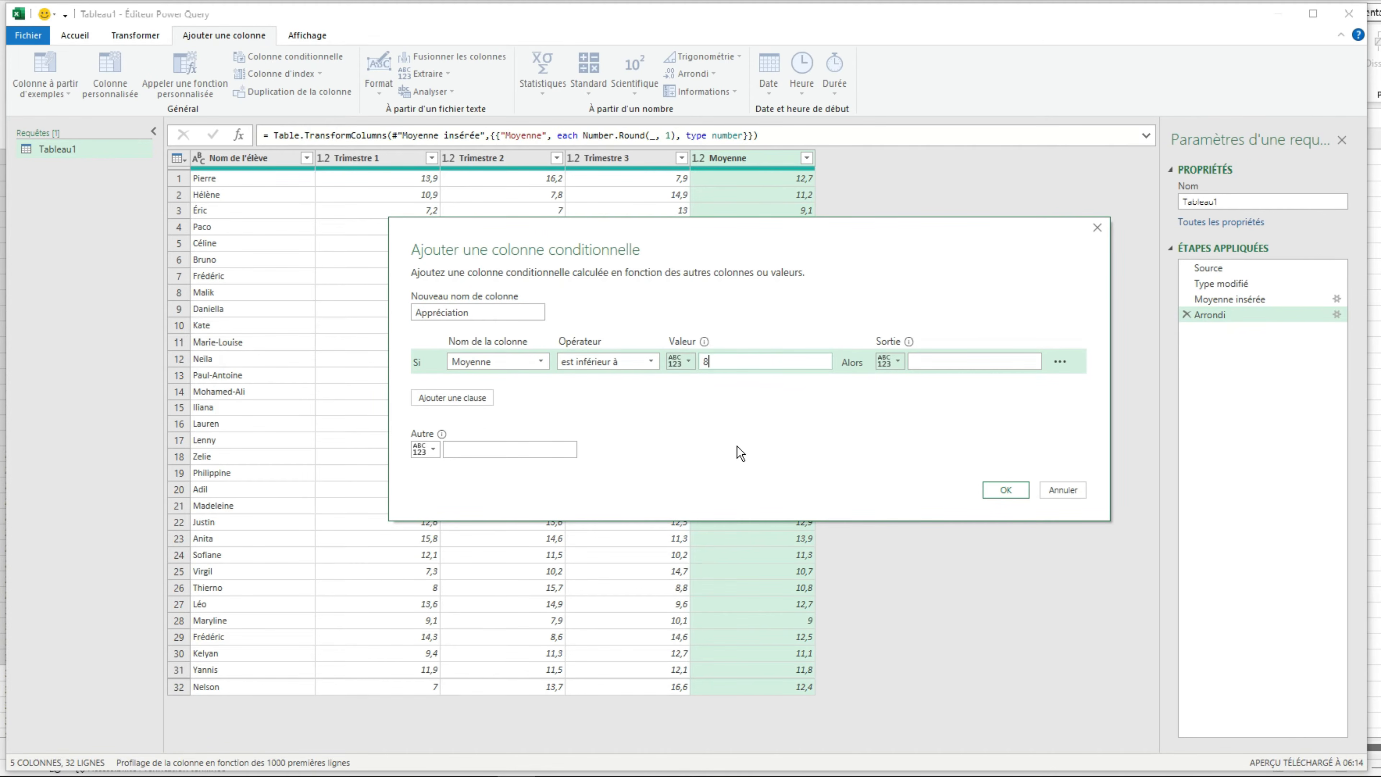
click(953, 359)
text(Insuffisant)
Step: Add a second clause to the conditional column that returns Peut mieux faire when Moyenne is less than 12
click(490, 400)
click(542, 386)
click(487, 469)
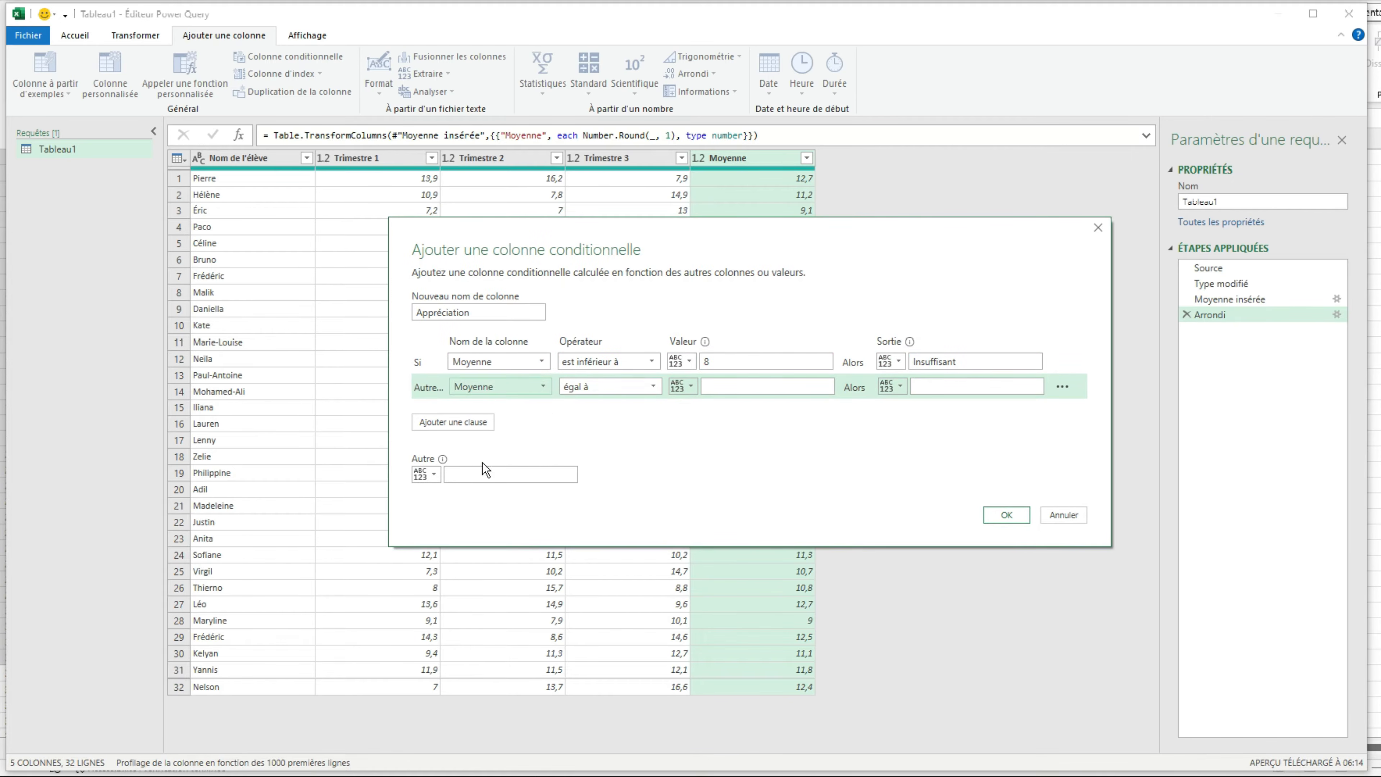
click(652, 386)
click(624, 465)
click(741, 386)
text(12)
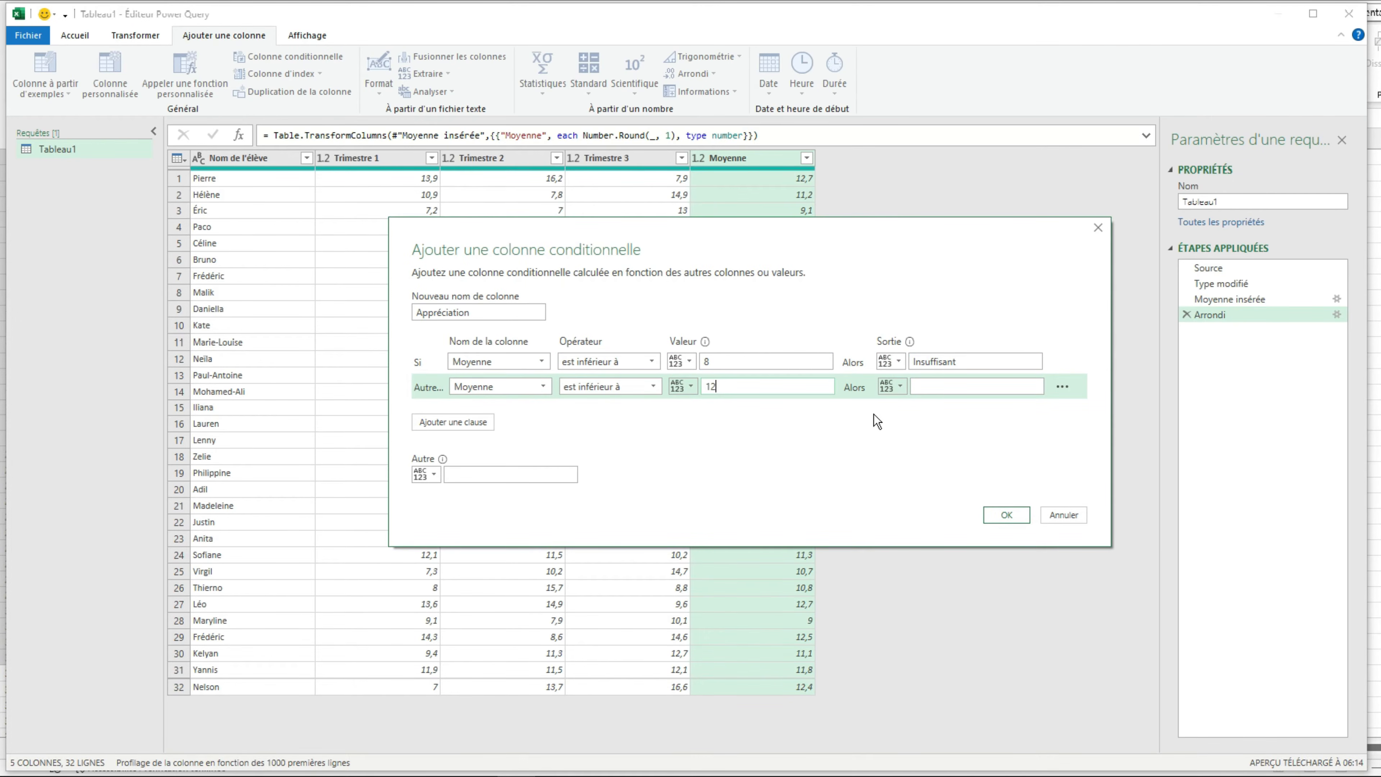
click(951, 388)
text(Peut mieux faire)
Step: Set the conditional column's fallback output to Bien and create the column
click(492, 473)
text(Bien)
click(1007, 516)
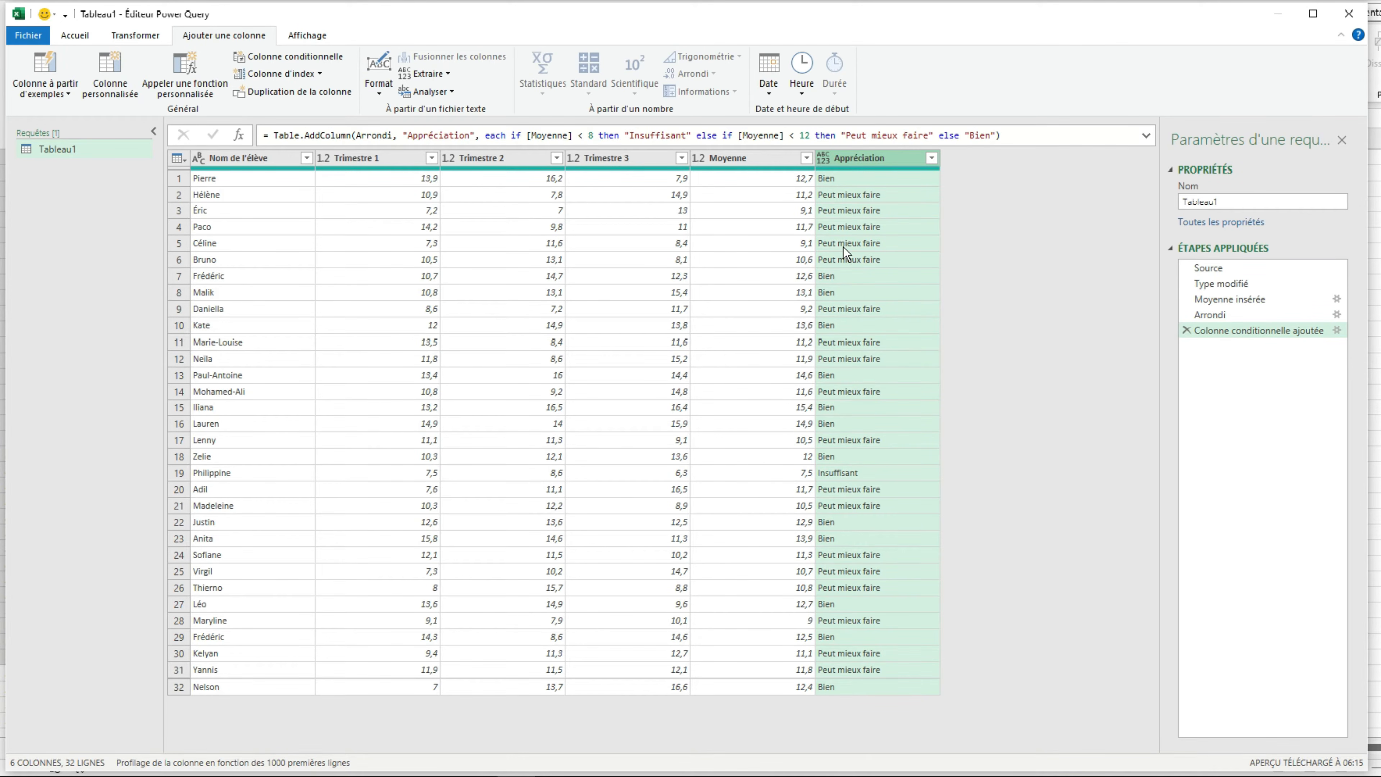
Step: Rename the query as Appréciations
click(1245, 201)
text(Appréciations)
key(Return)
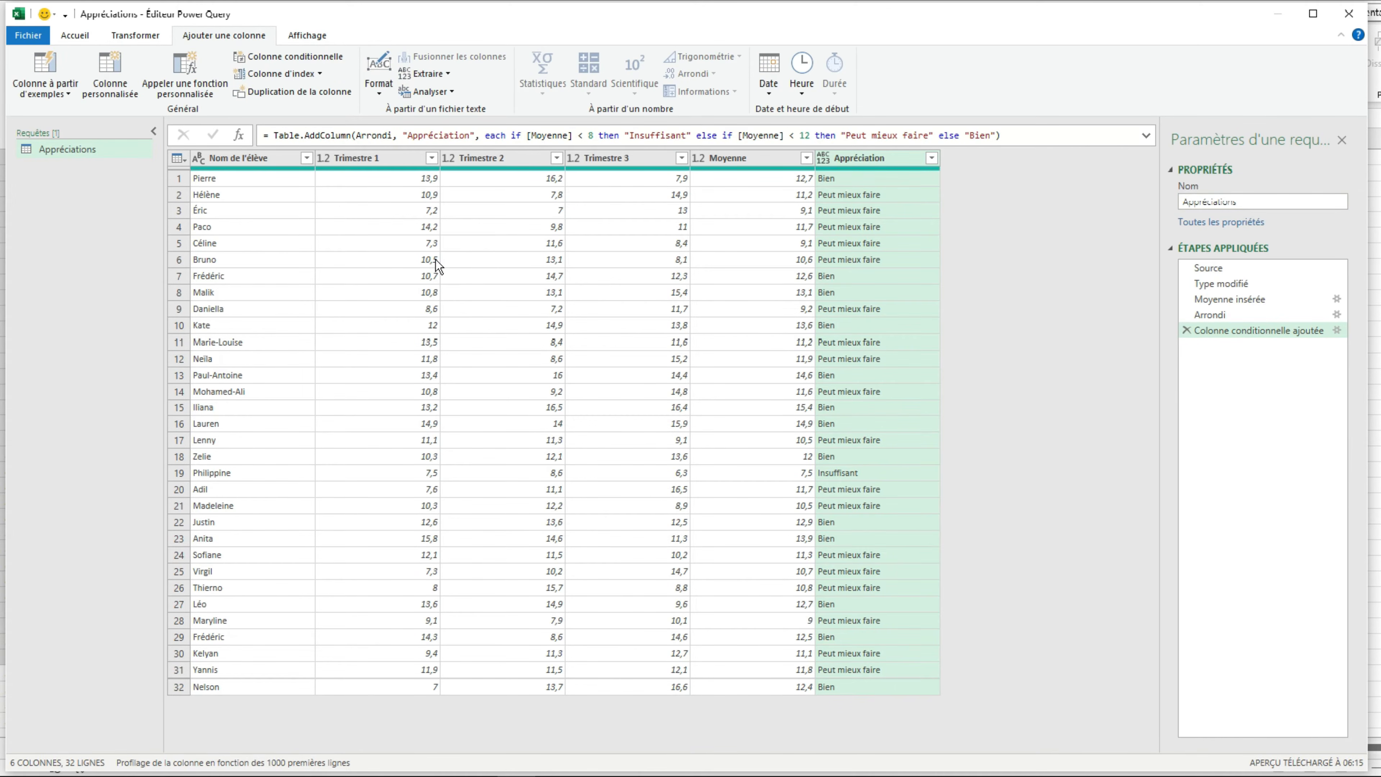
Step: Duplicate the Appréciations query and name the copy Bilan
right_click(55, 151)
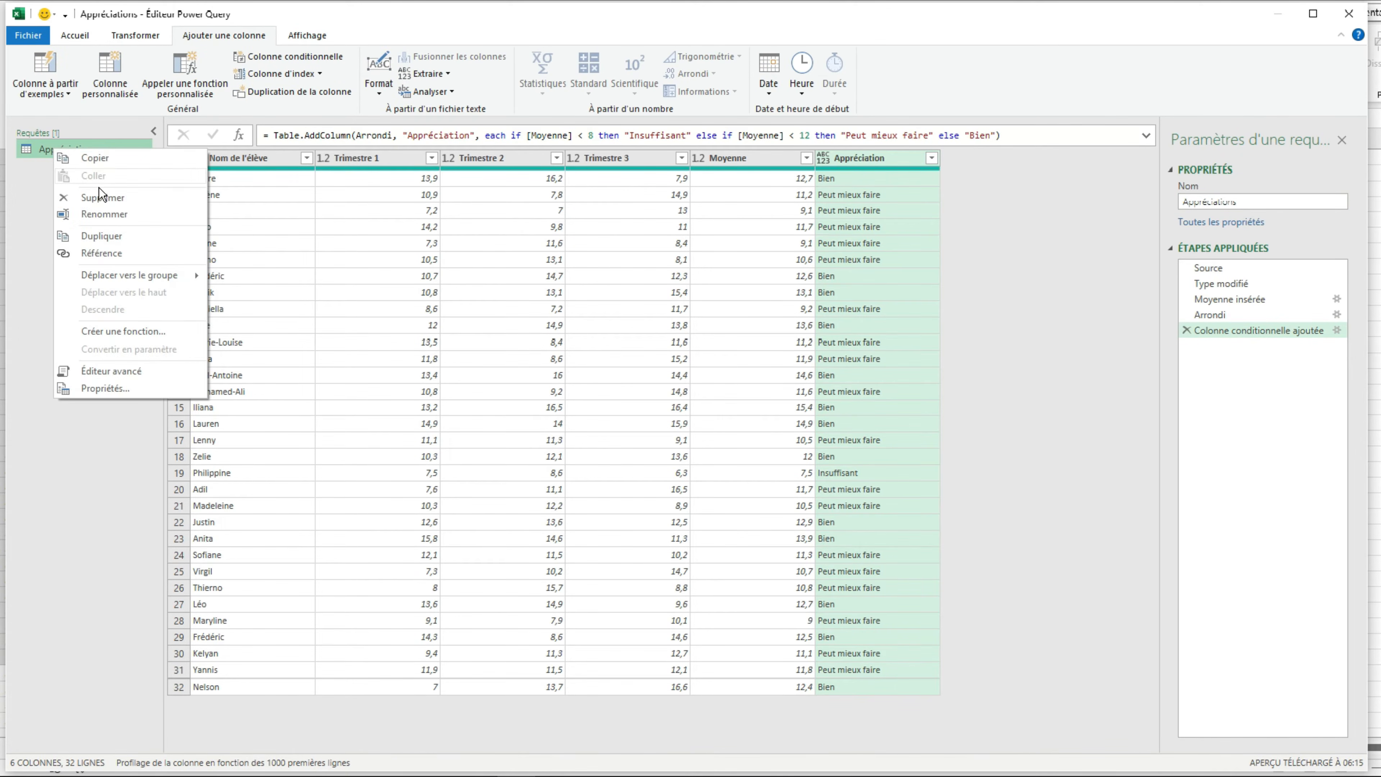
click(104, 238)
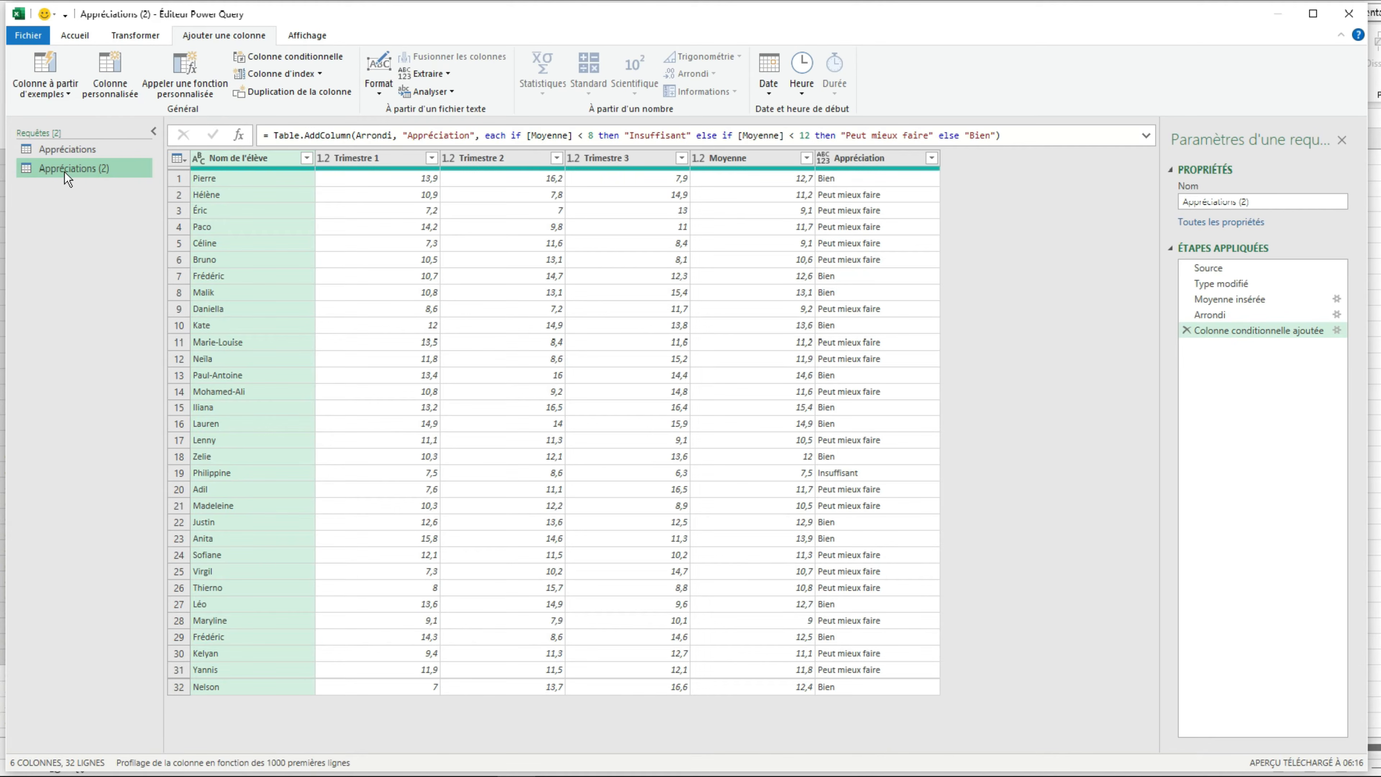
click(1257, 202)
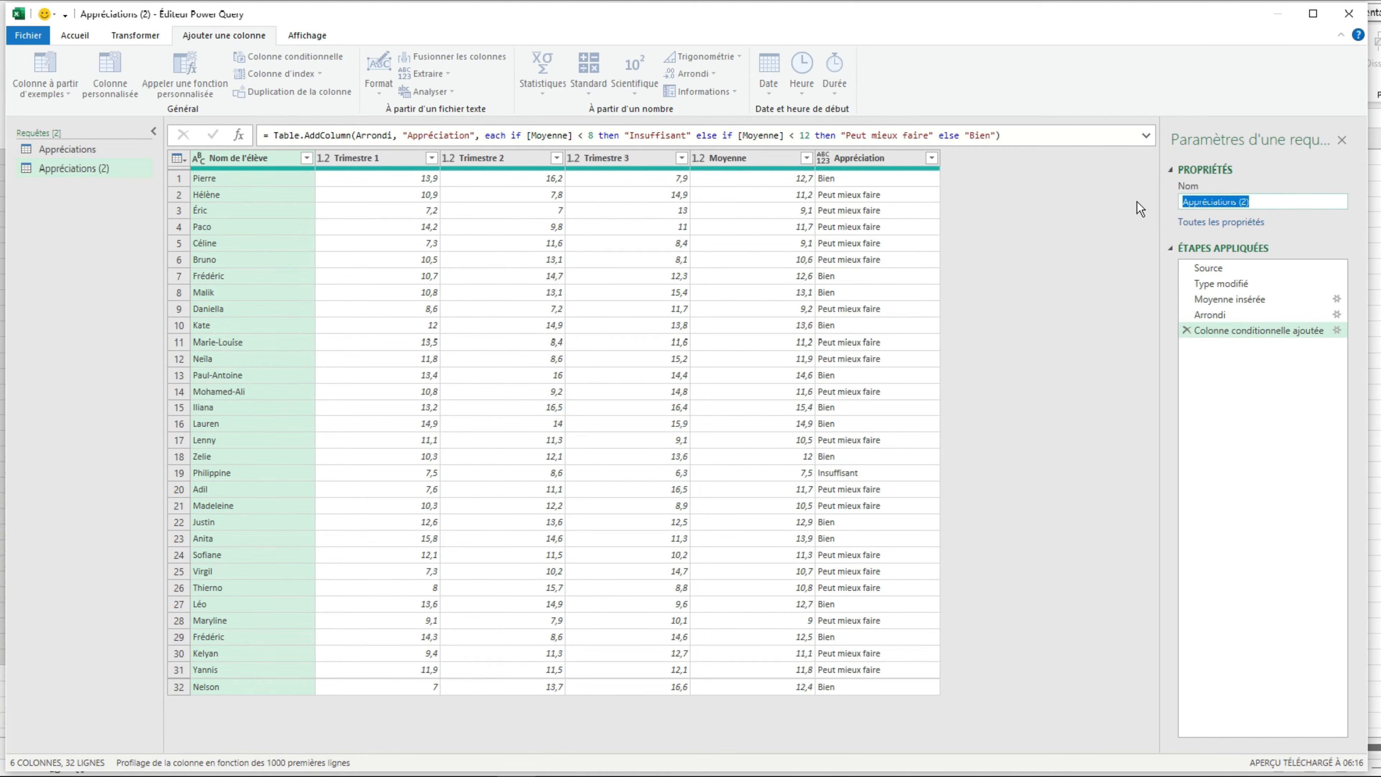
text(Bilan)
key(Return)
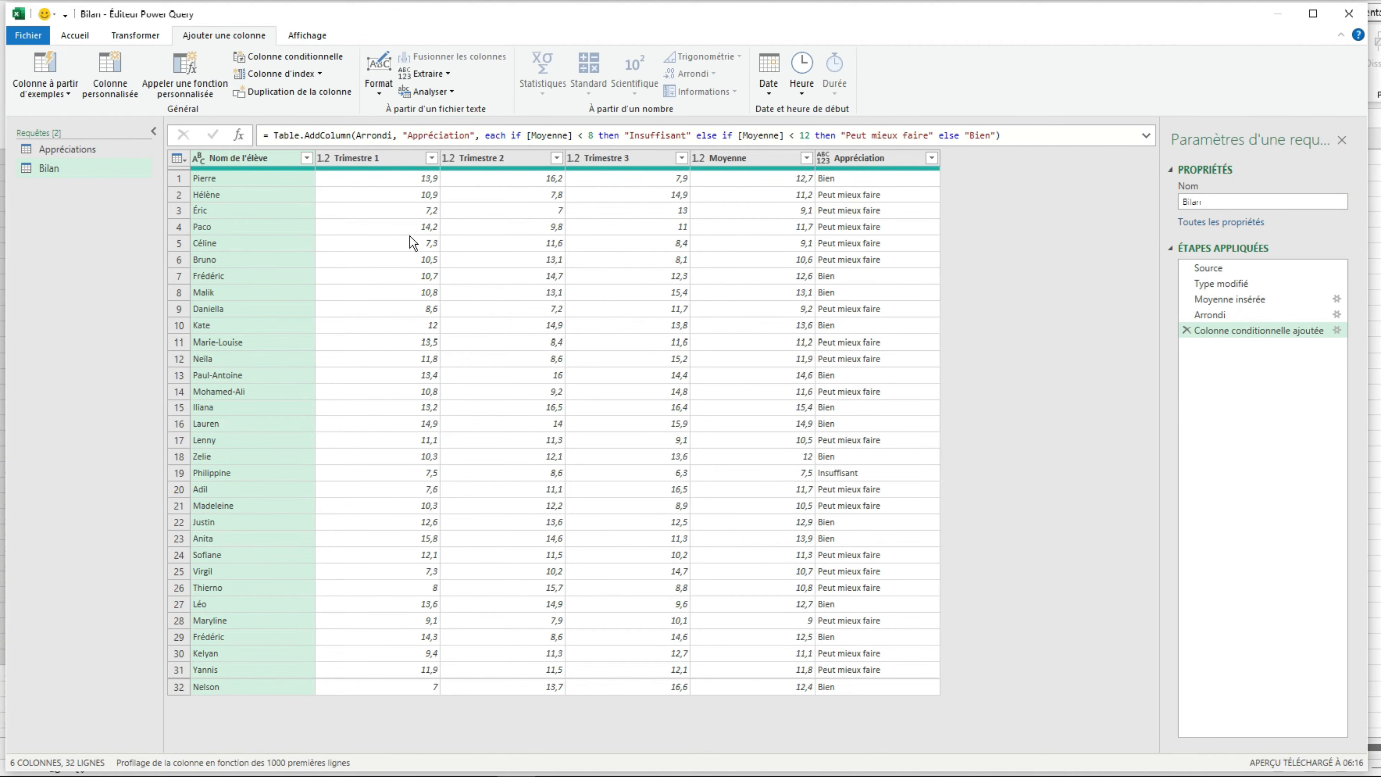
Step: Set up an advanced grouping of the Bilan query by Appréciation, keeping the row-count column named Nombre
click(135, 35)
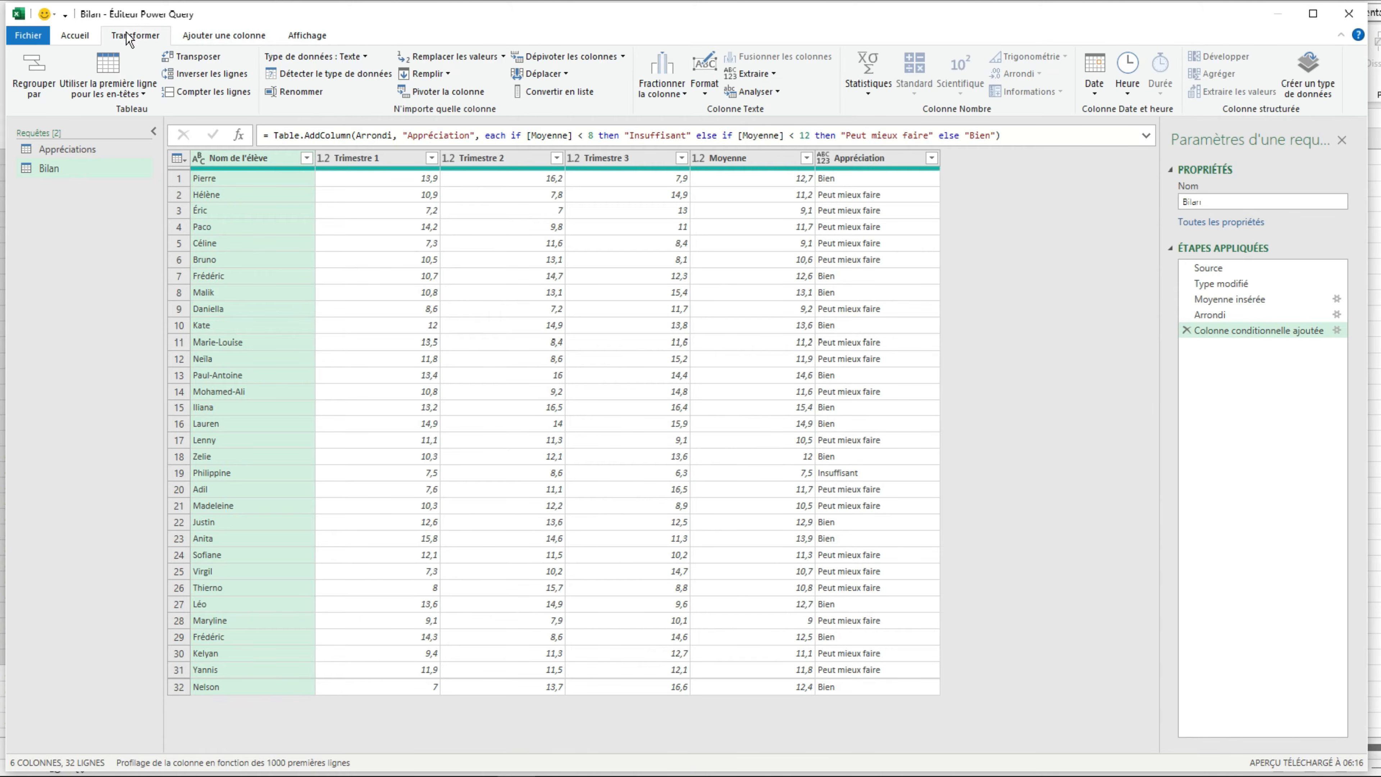
click(38, 92)
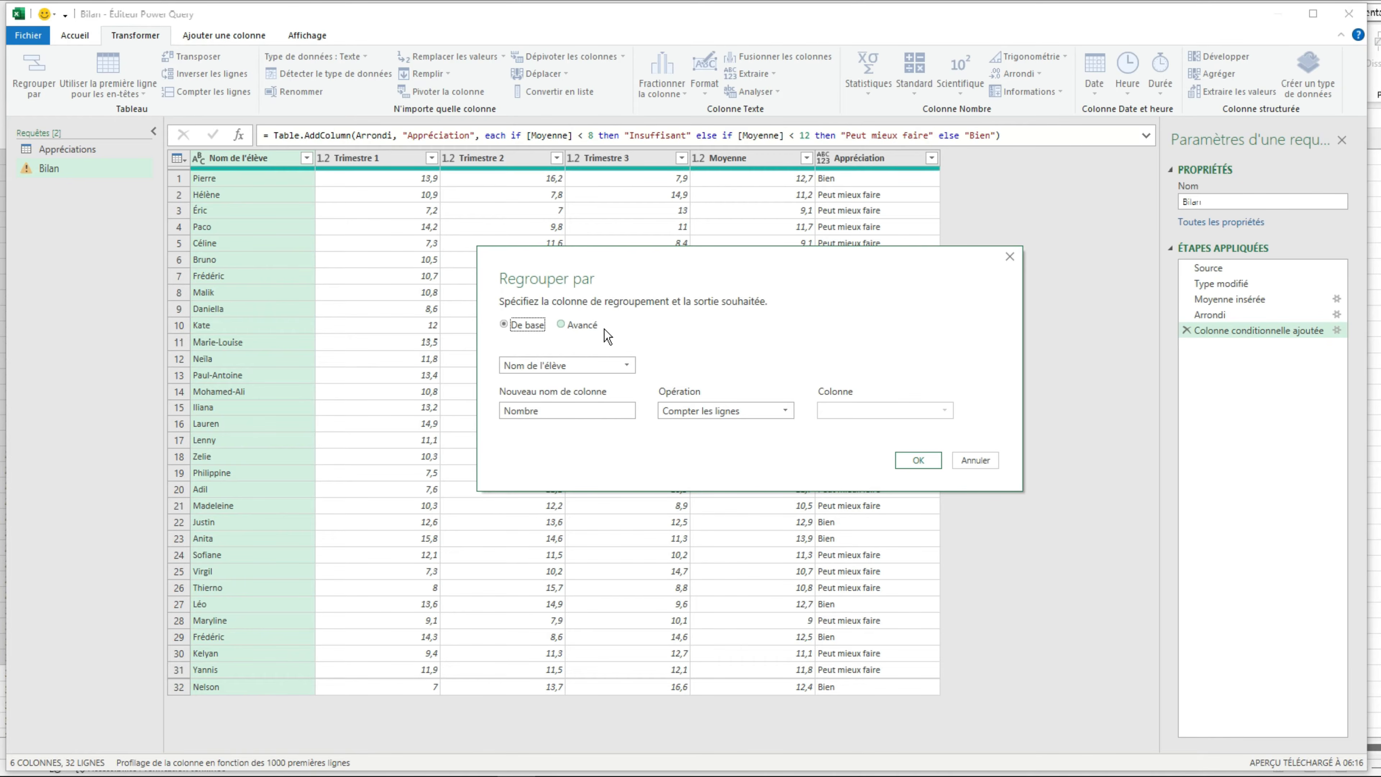
click(579, 325)
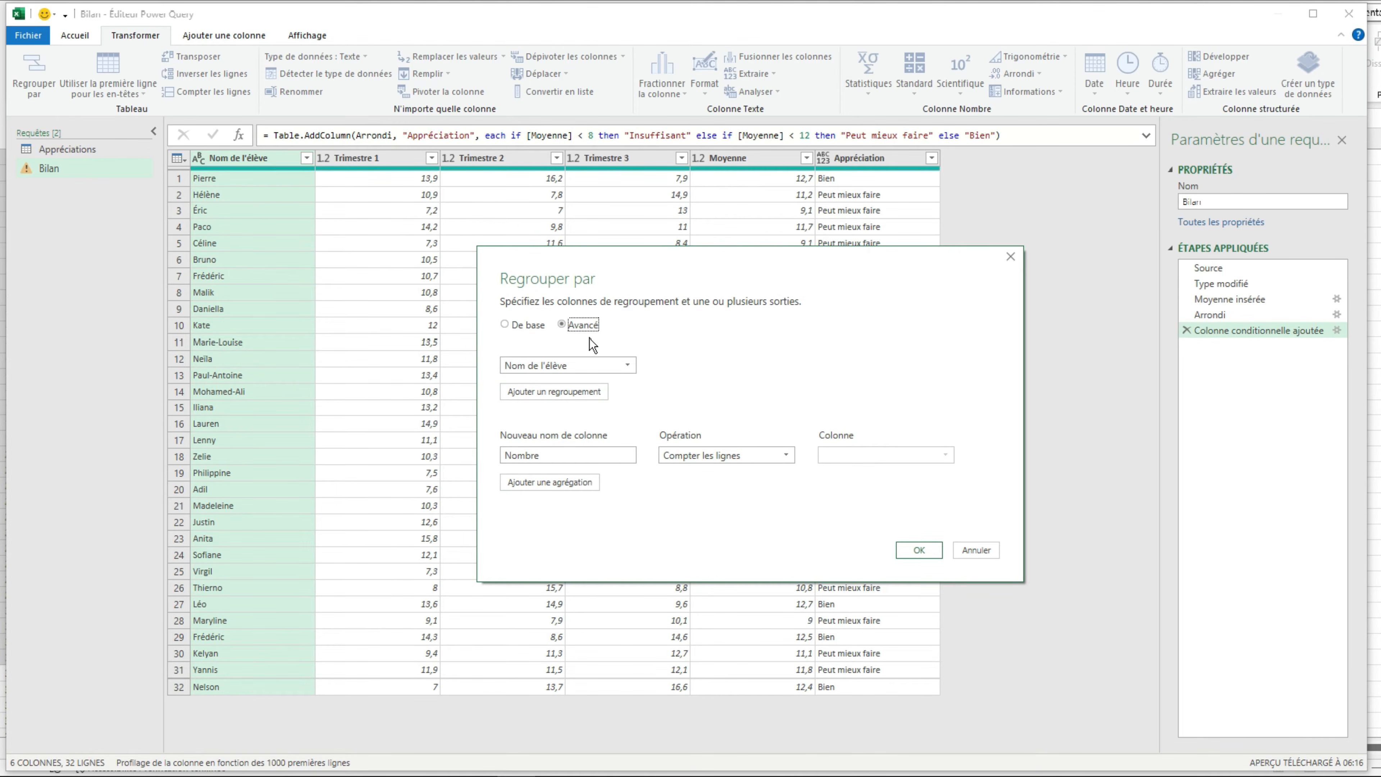
click(588, 368)
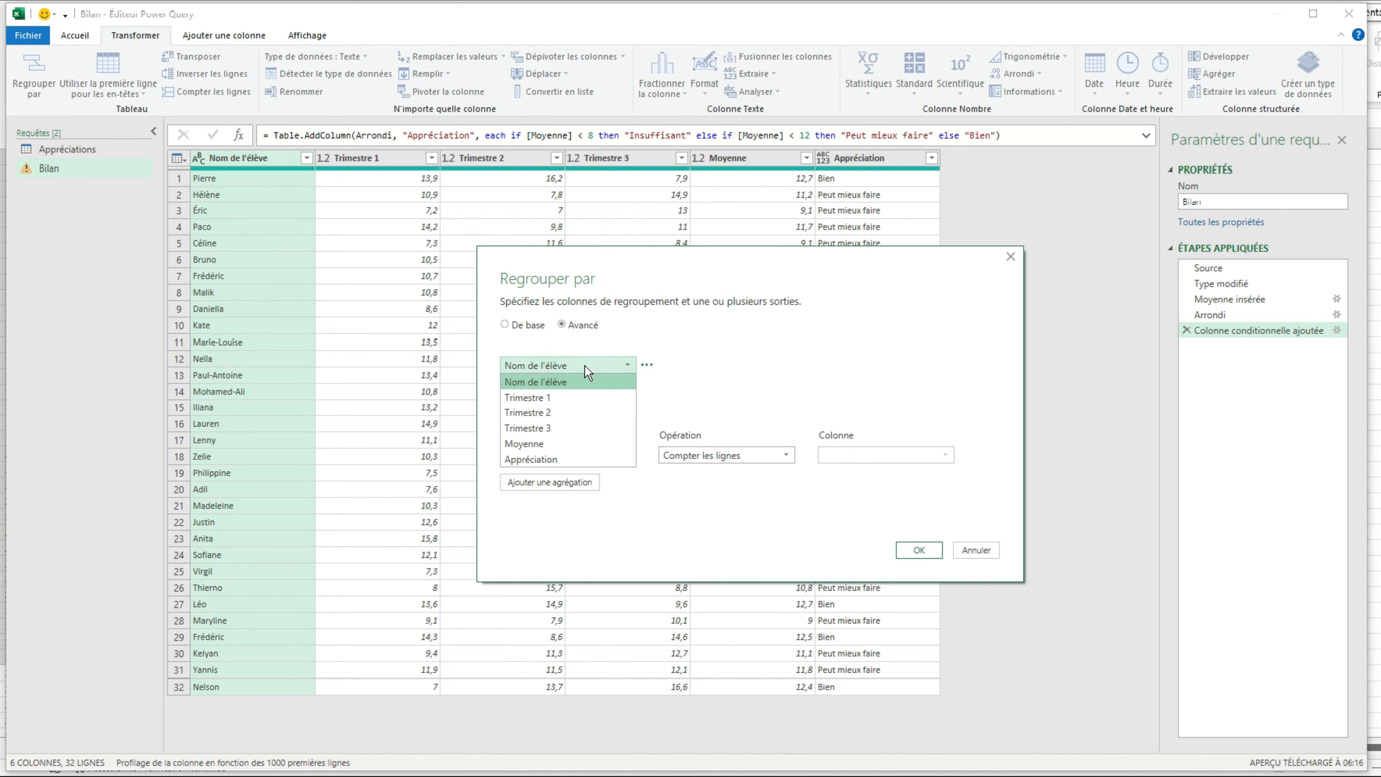
click(548, 455)
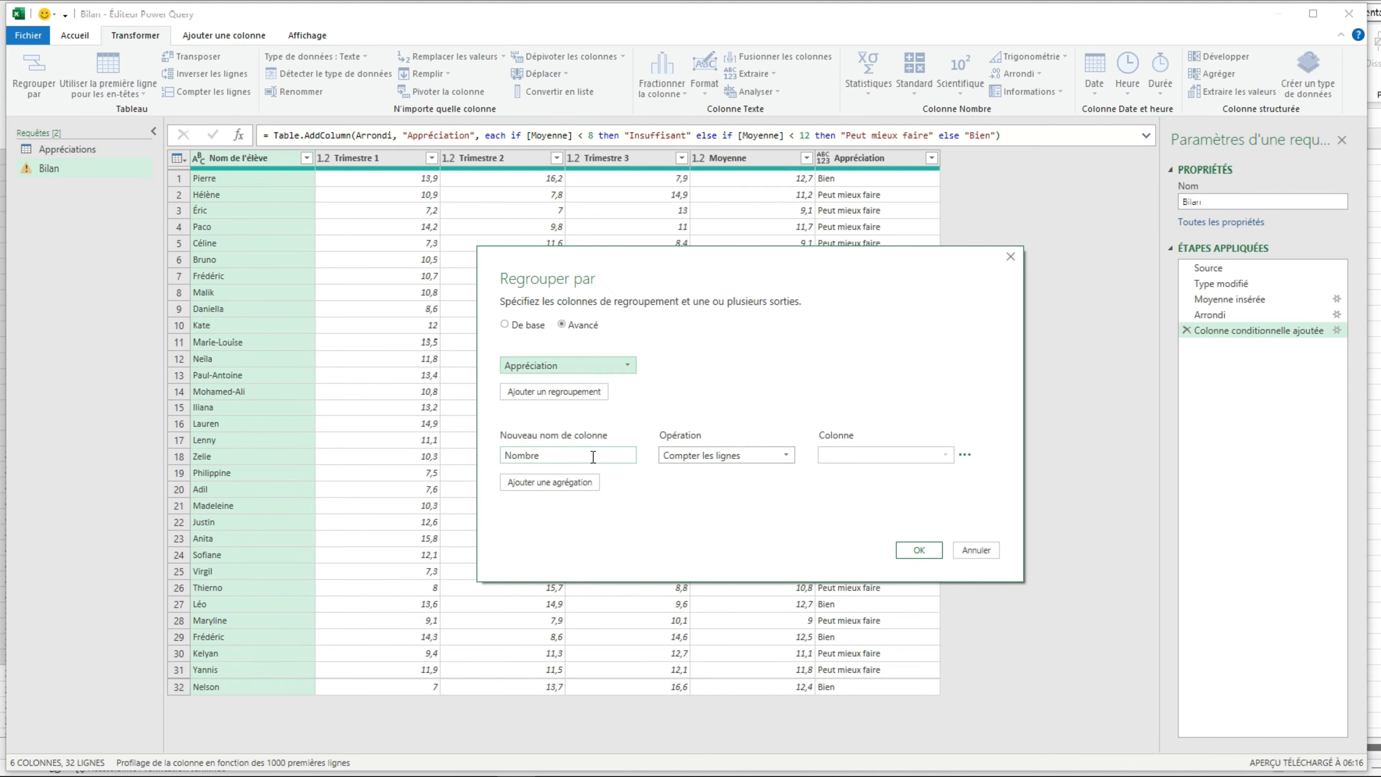
drag(581, 456, 501, 457)
click(575, 459)
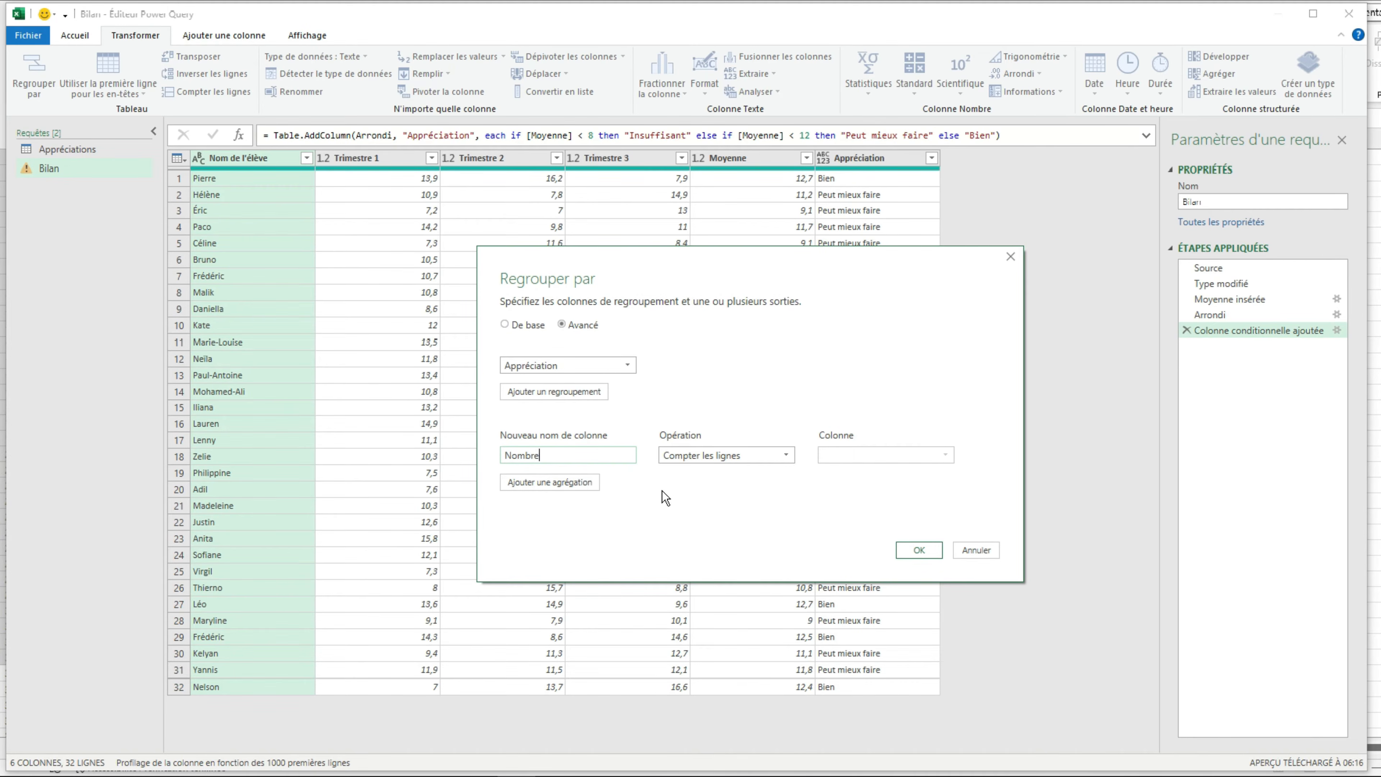
Step: Add a second aggregation named Moyenne that averages the Moyenne column, and apply the grouping
click(562, 483)
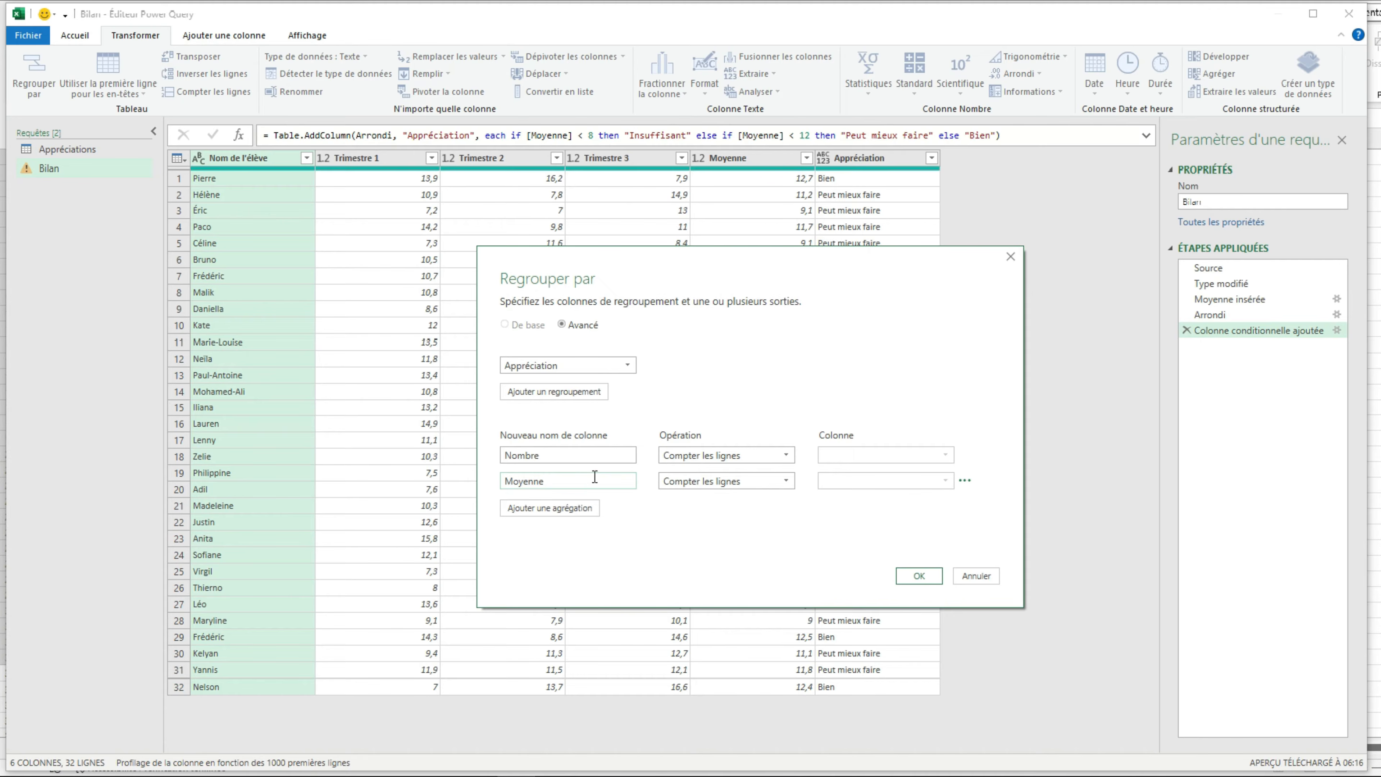
click(785, 481)
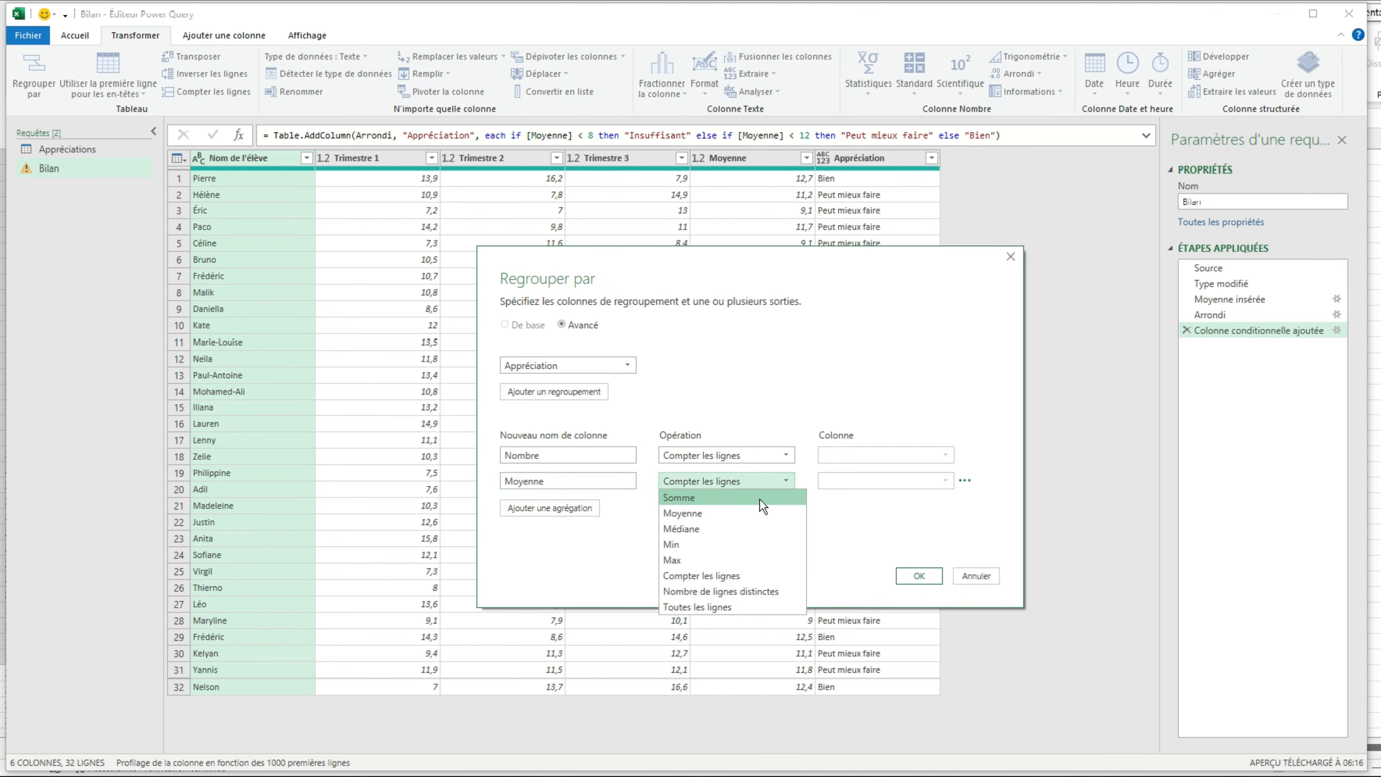
click(744, 520)
click(859, 486)
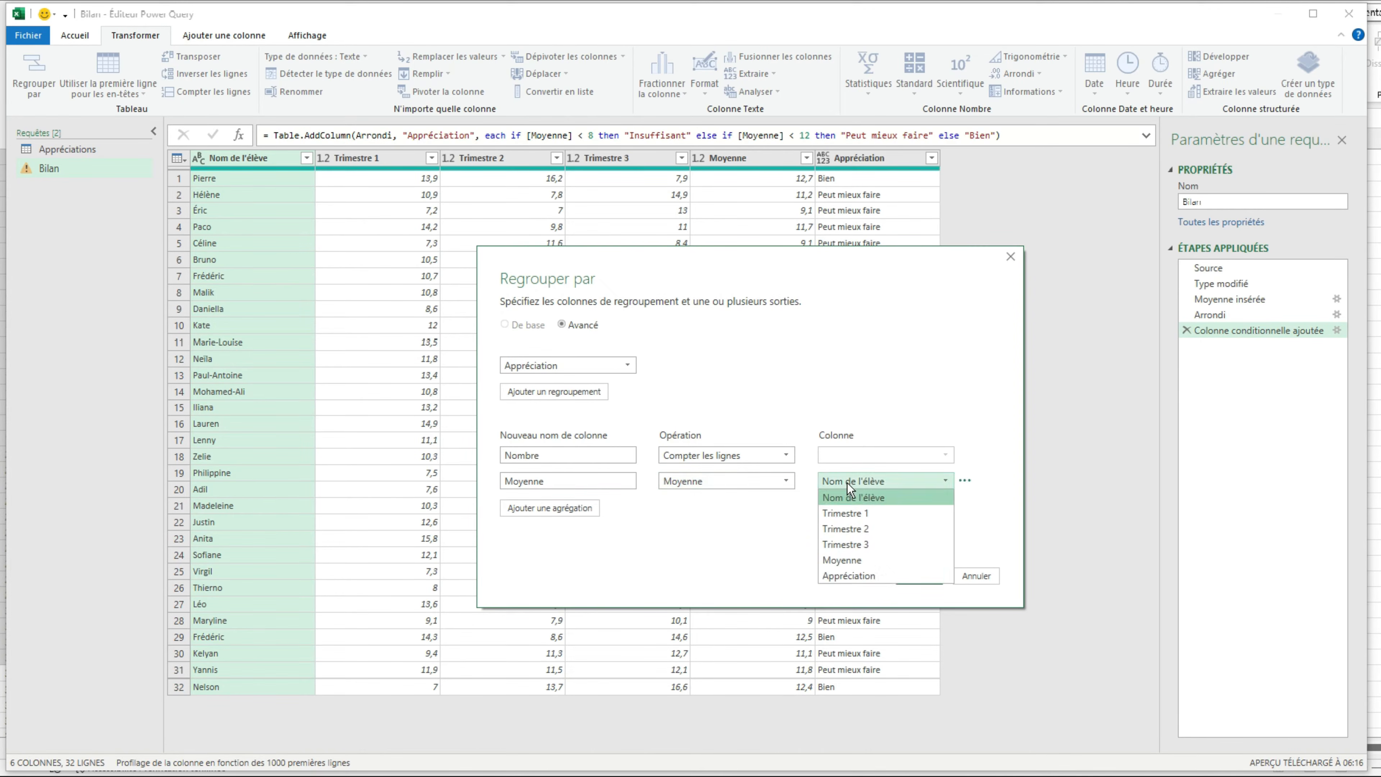
click(846, 560)
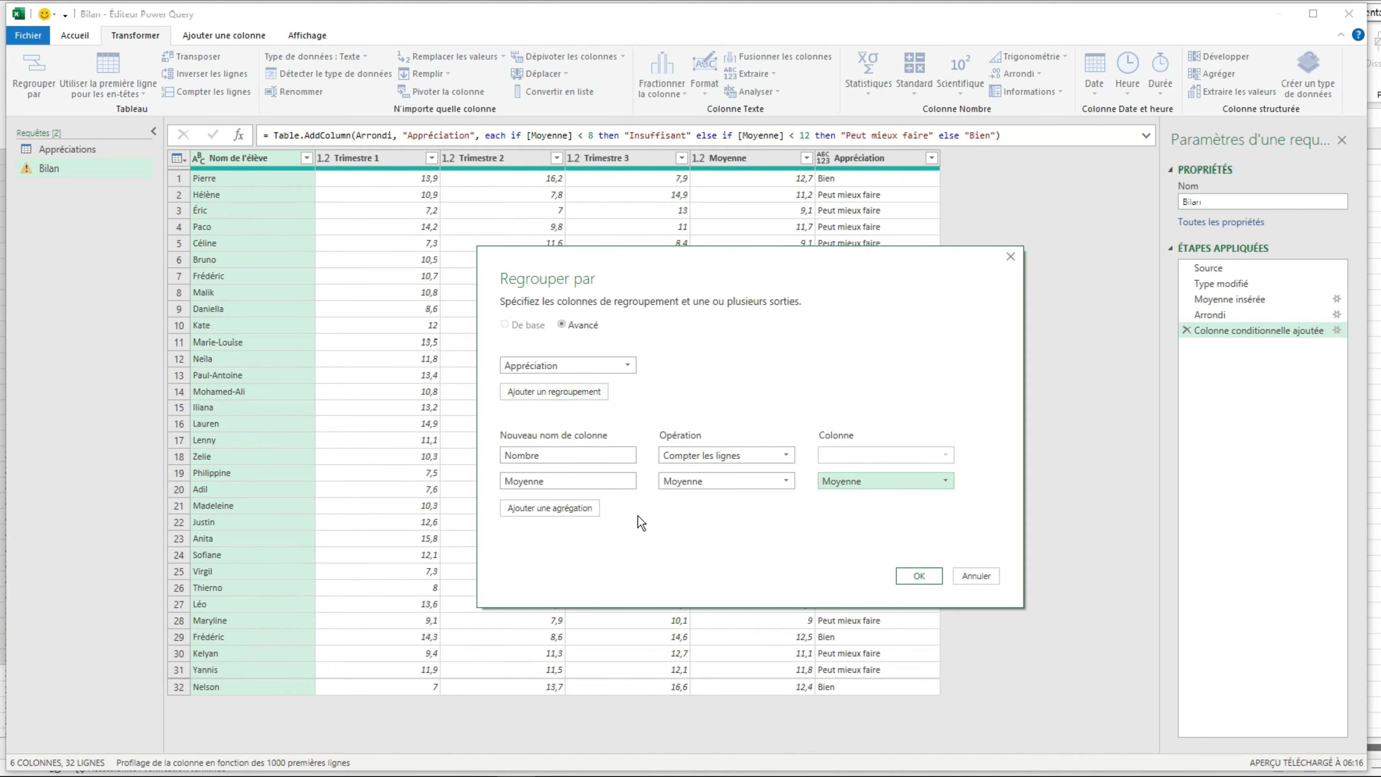
click(903, 574)
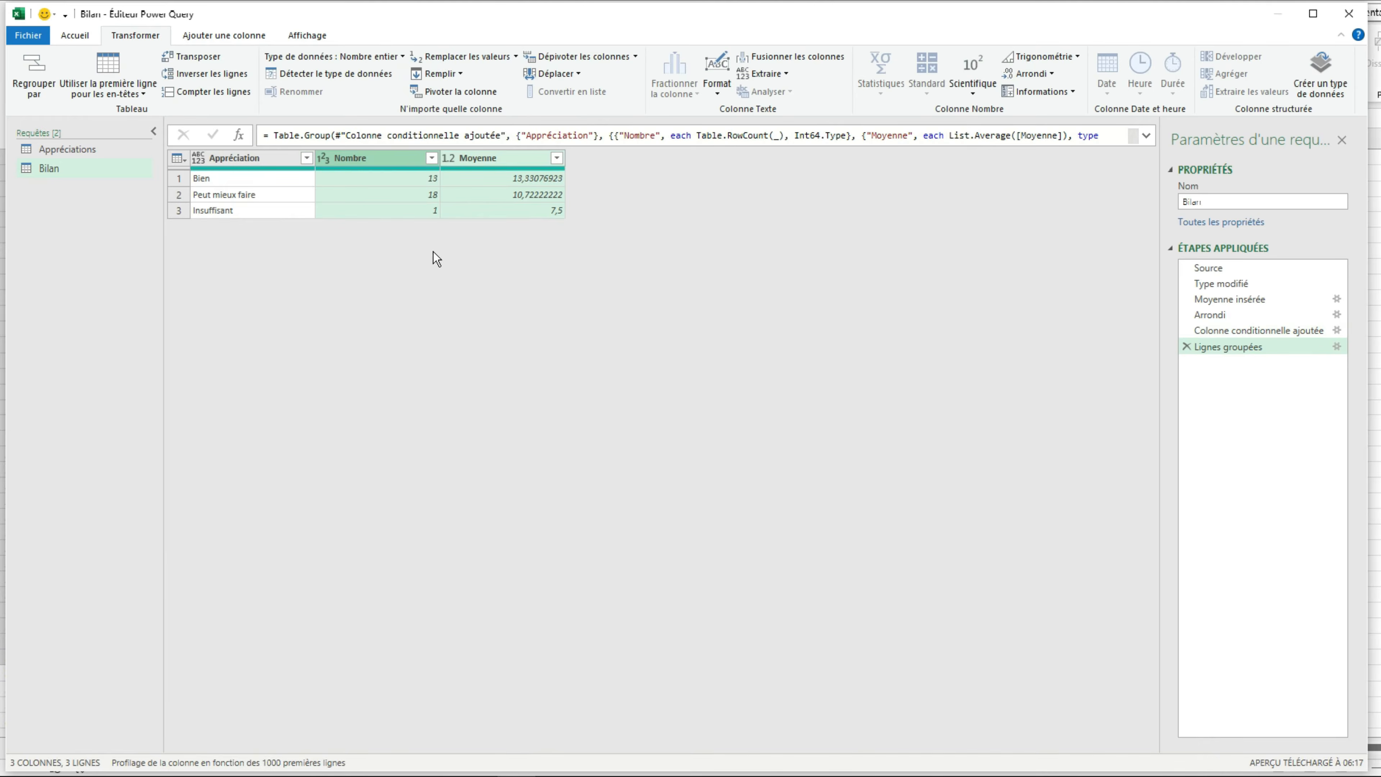
Step: Round the grouped Moyenne column to 1 decimal, and close and load both queries into the workbook
click(532, 162)
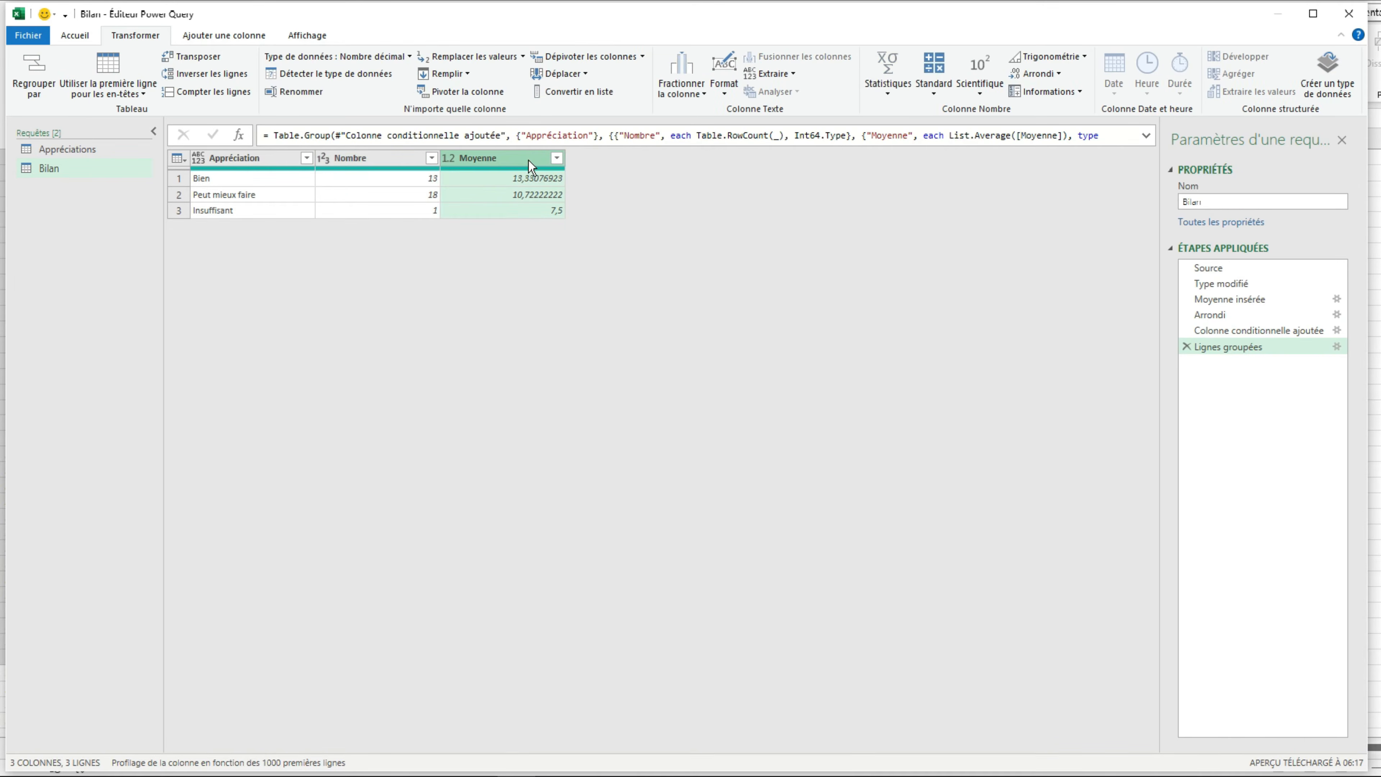
click(1038, 74)
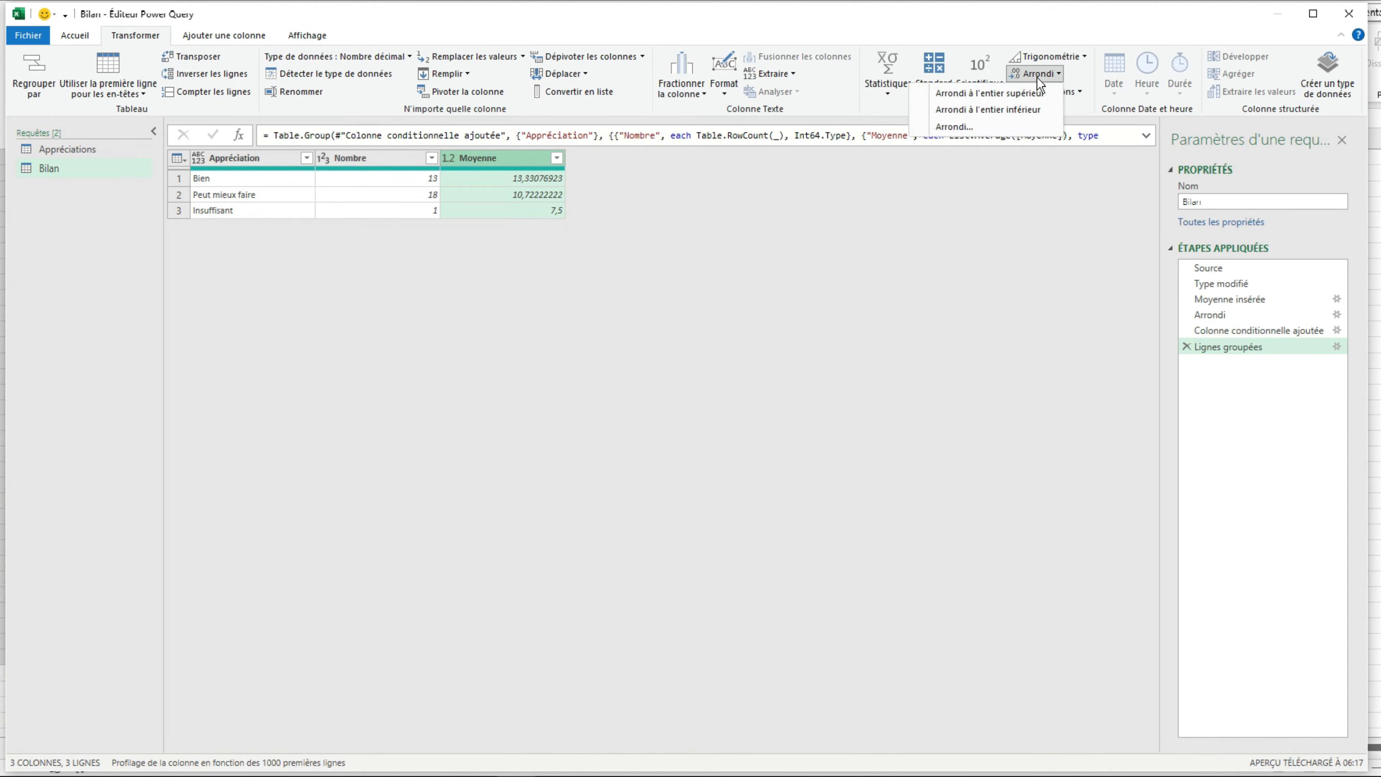
click(1000, 125)
key(Return)
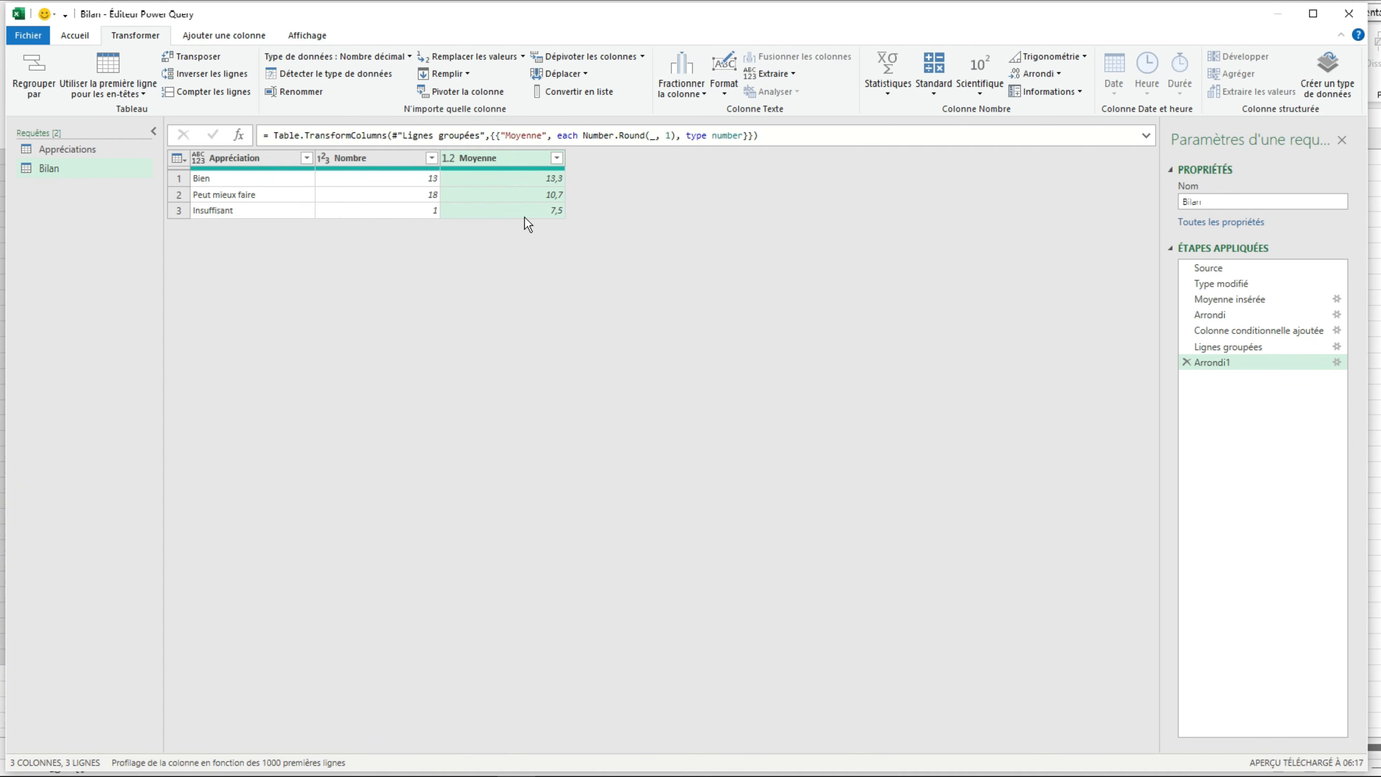
click(76, 37)
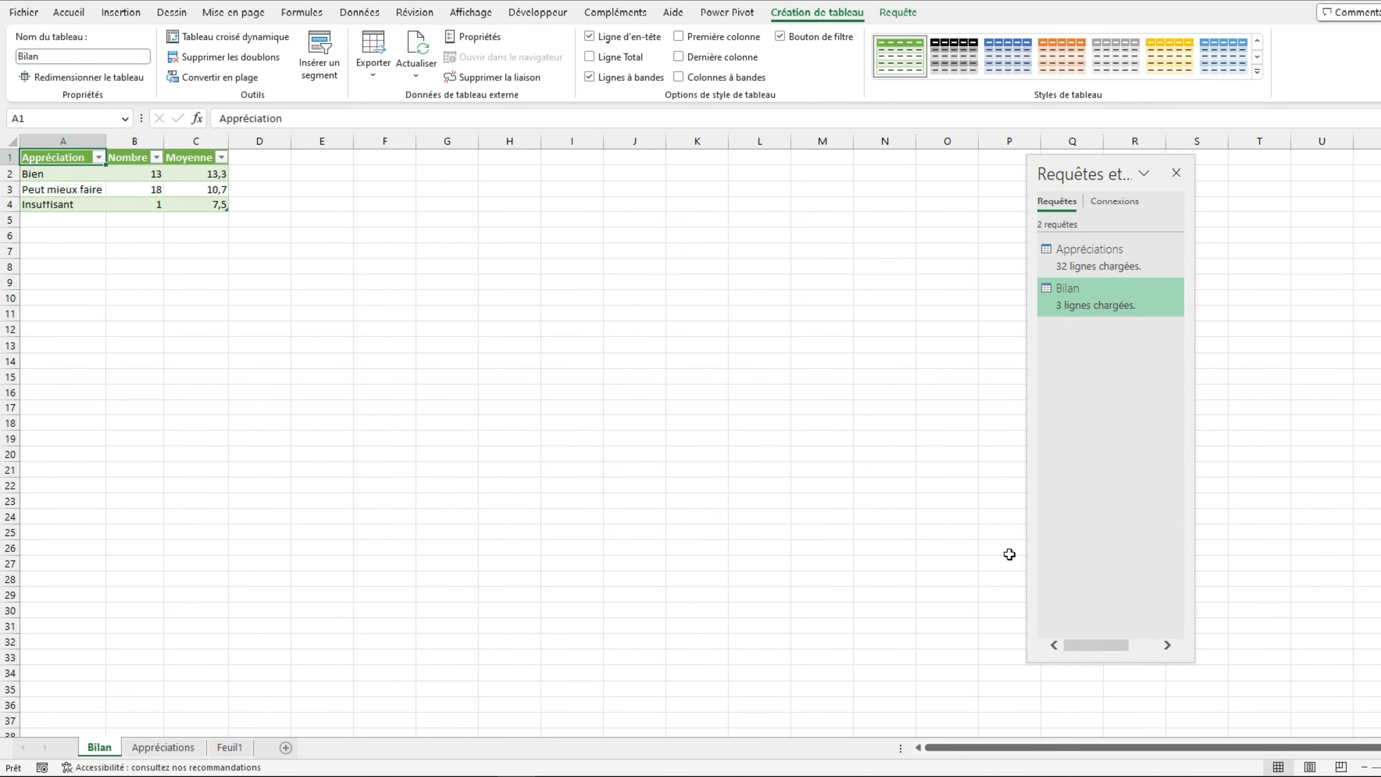
Step: Review the loaded Bilan and Appréciations sheets and compare them with the source table on Feuil1
click(163, 747)
click(101, 749)
click(163, 747)
click(229, 747)
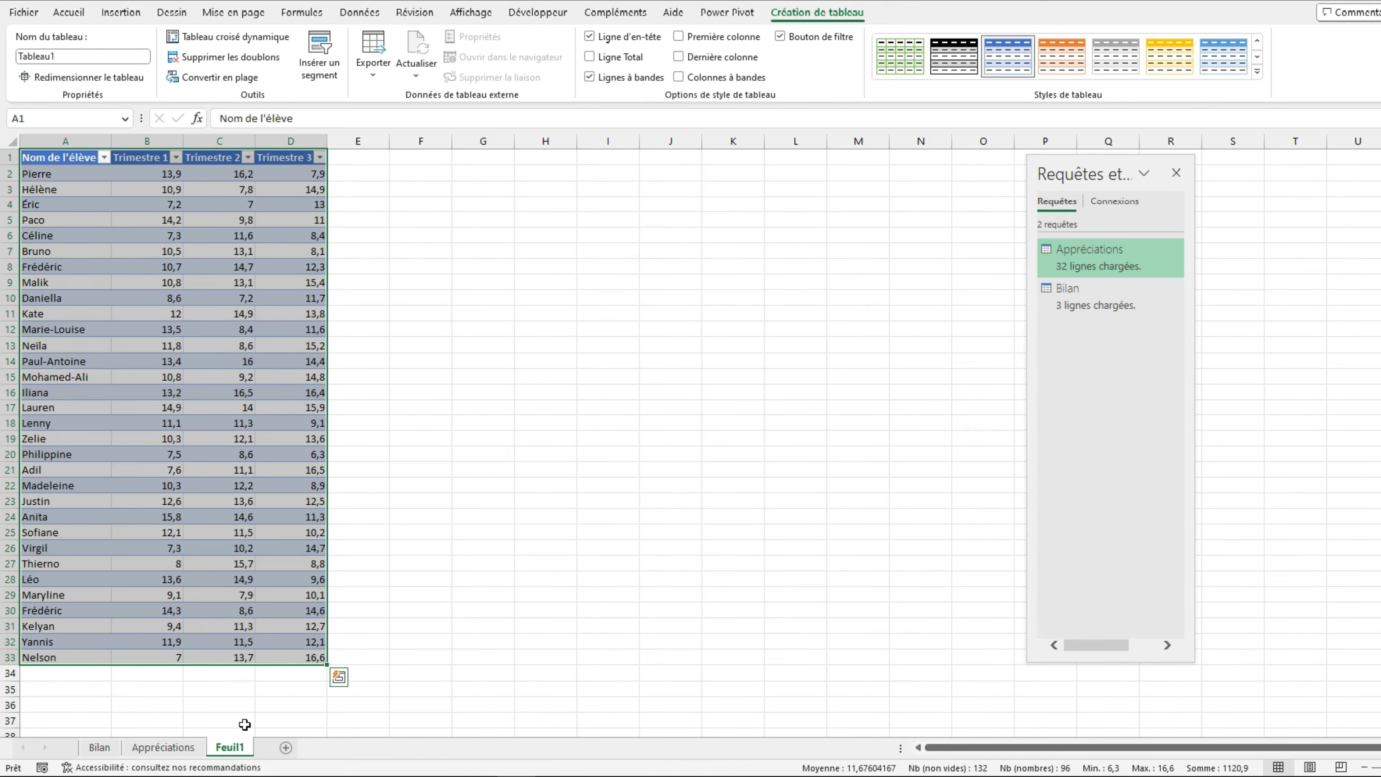
click(239, 705)
click(200, 750)
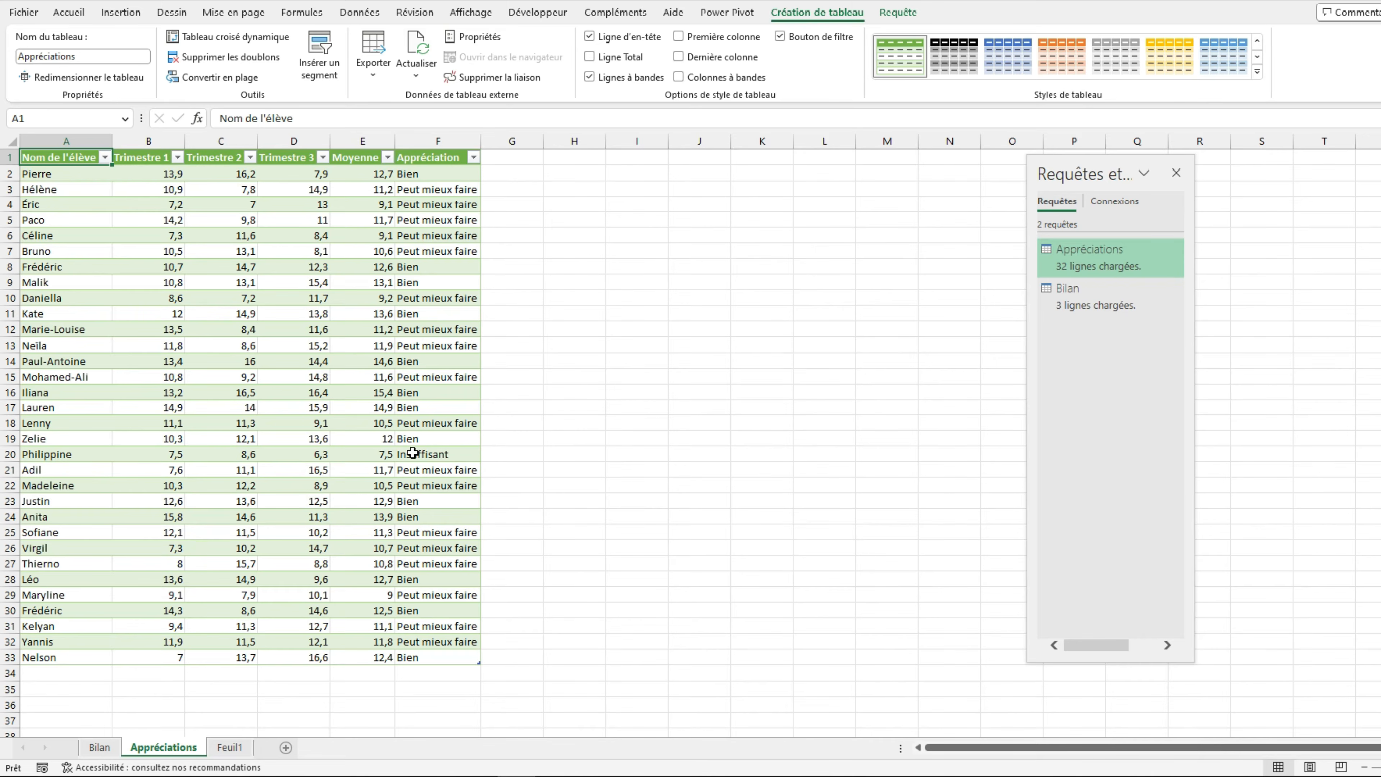
click(227, 750)
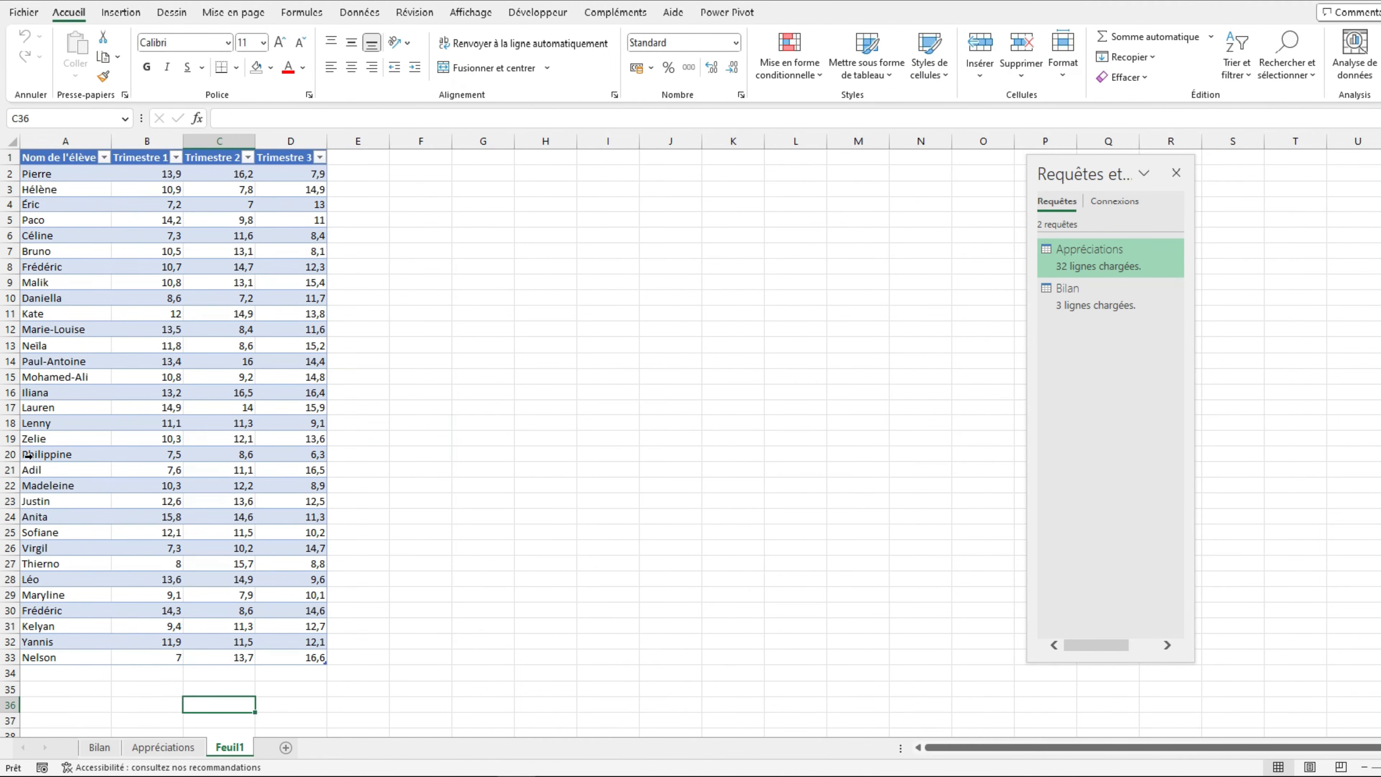
Step: Set the Trimestre 2 grade in cell C20 of Feuil1 to 15, refresh all queries and open the Bilan sheet
click(250, 455)
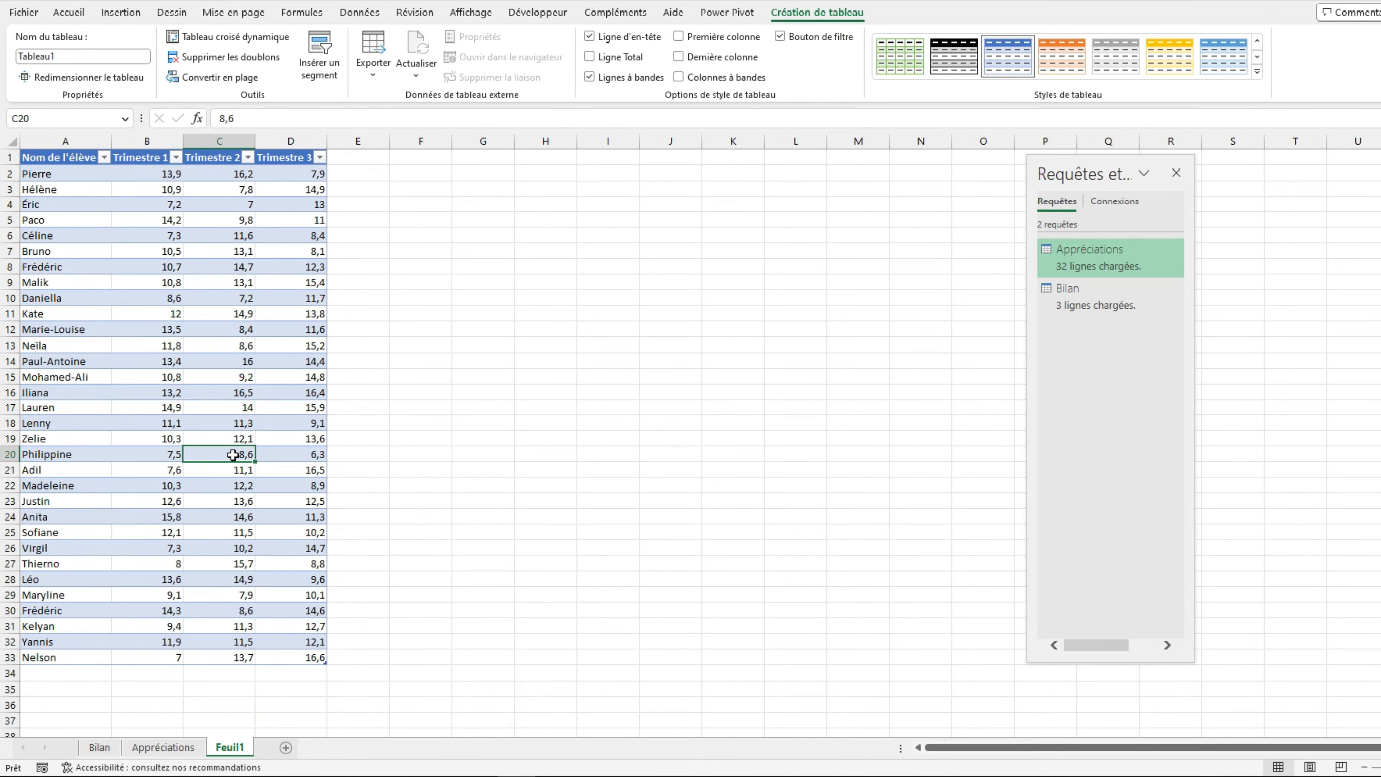
text(15)
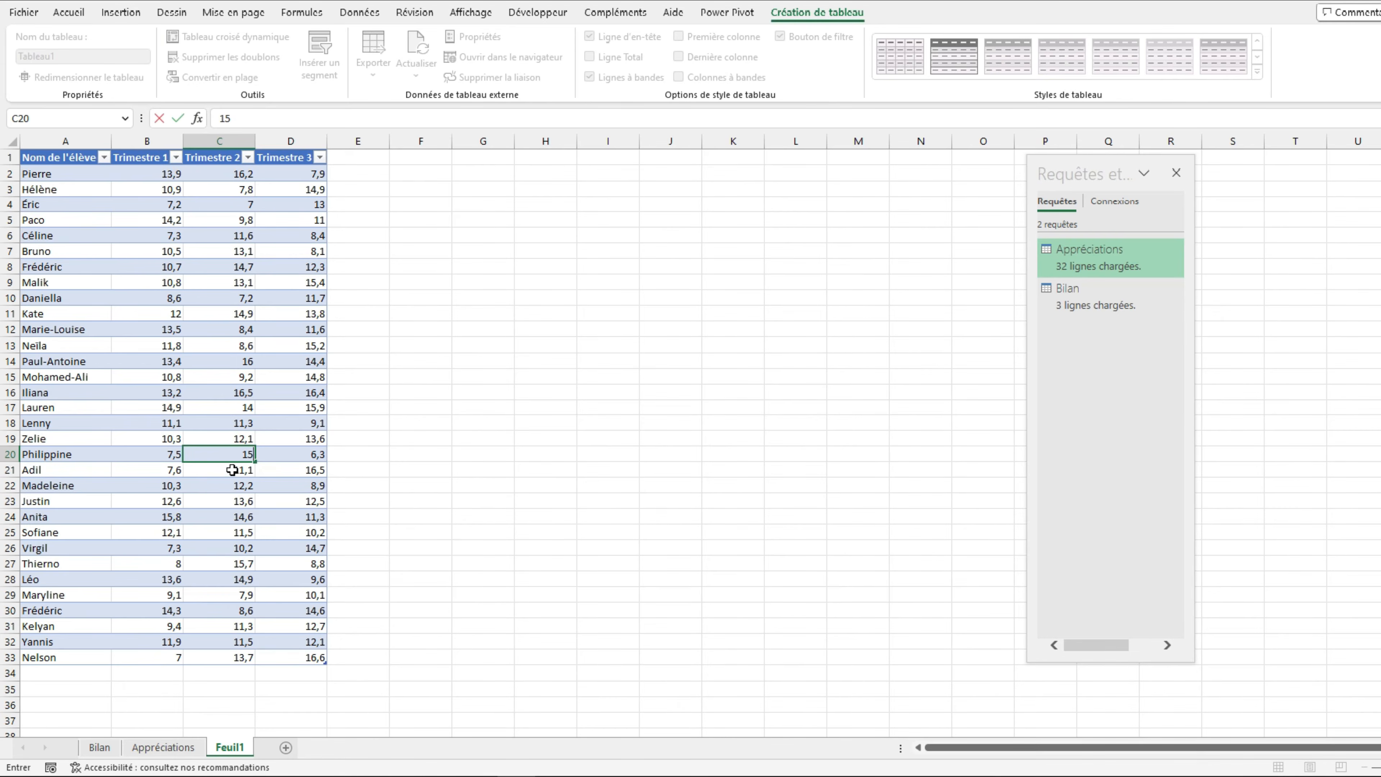
key(Return)
click(438, 68)
click(433, 115)
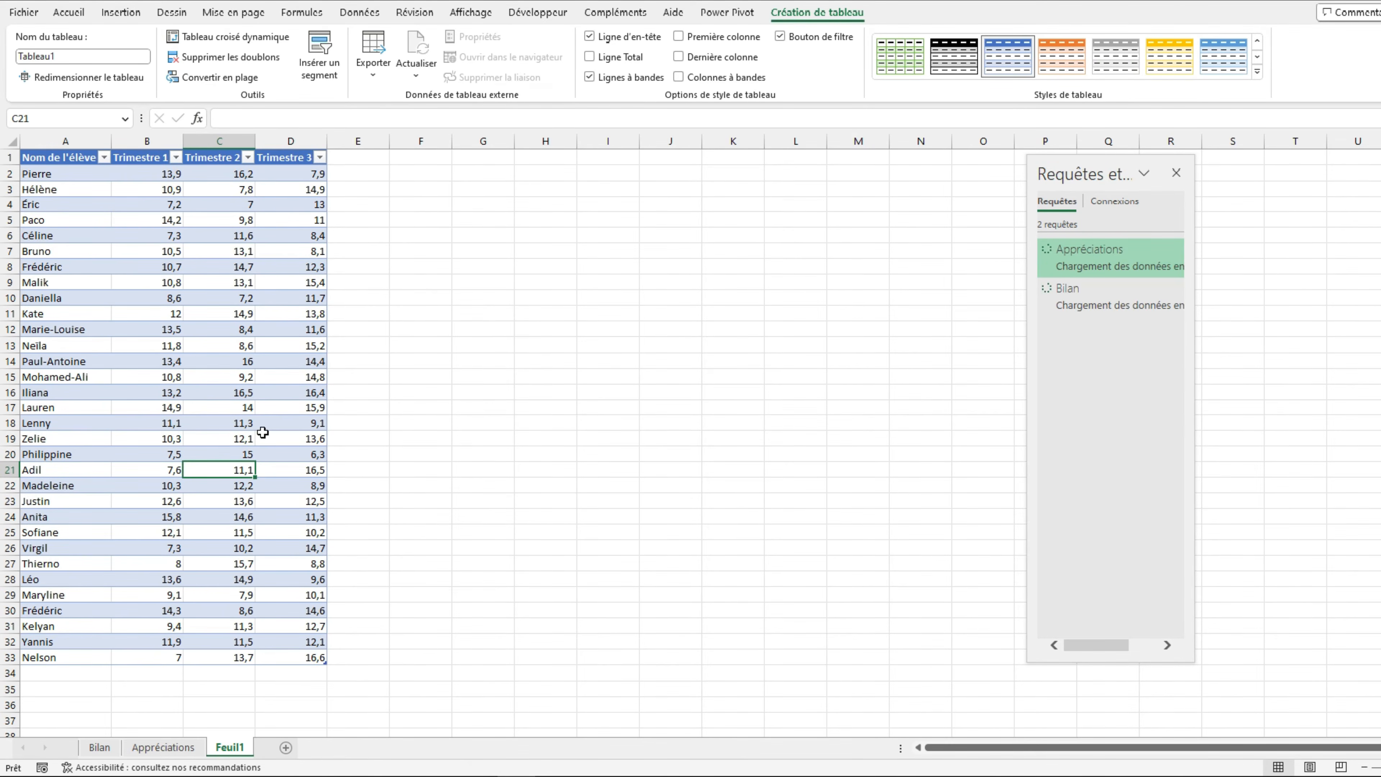
click(106, 749)
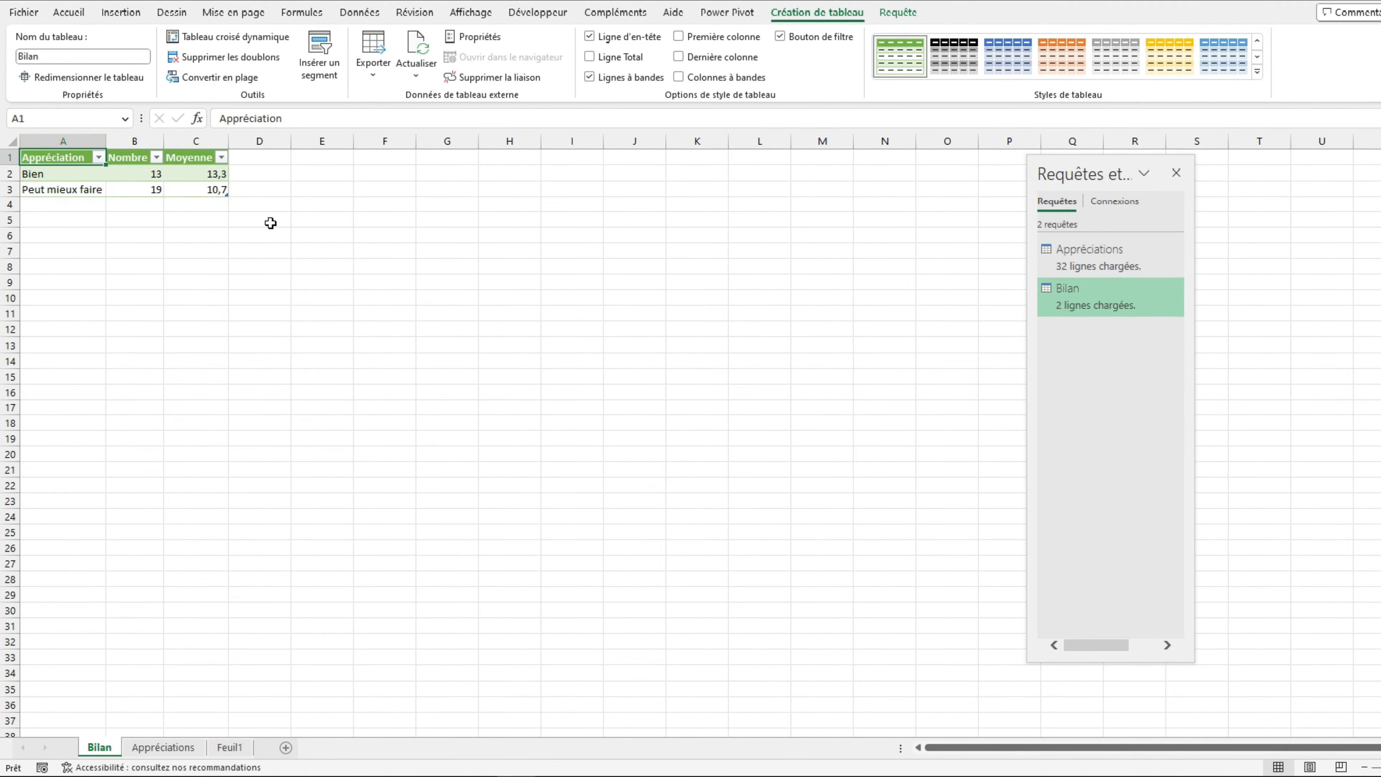
key(ctrl+Page_Down)
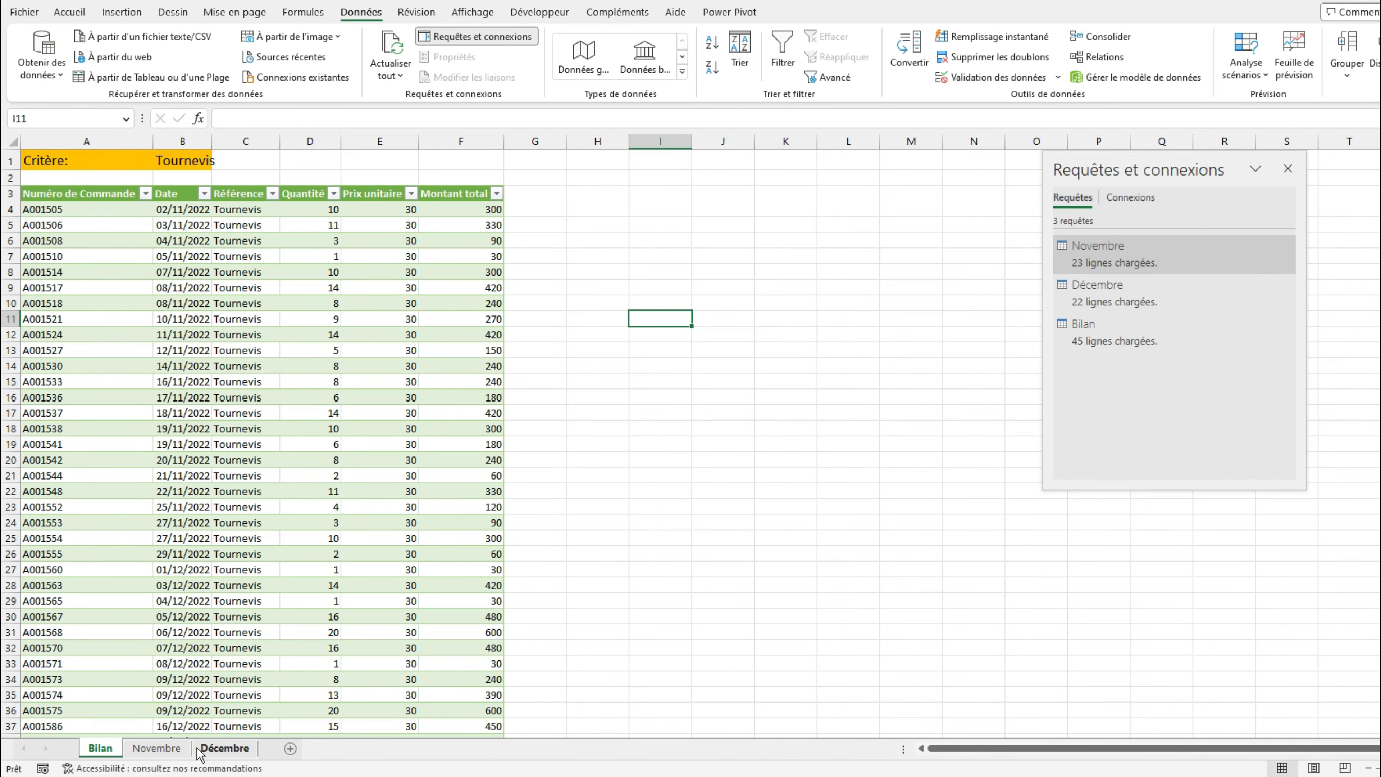
Step: In the orders workbook, choose Marteau as the criterion in cell B1 of the Bilan sheet
click(224, 749)
click(100, 749)
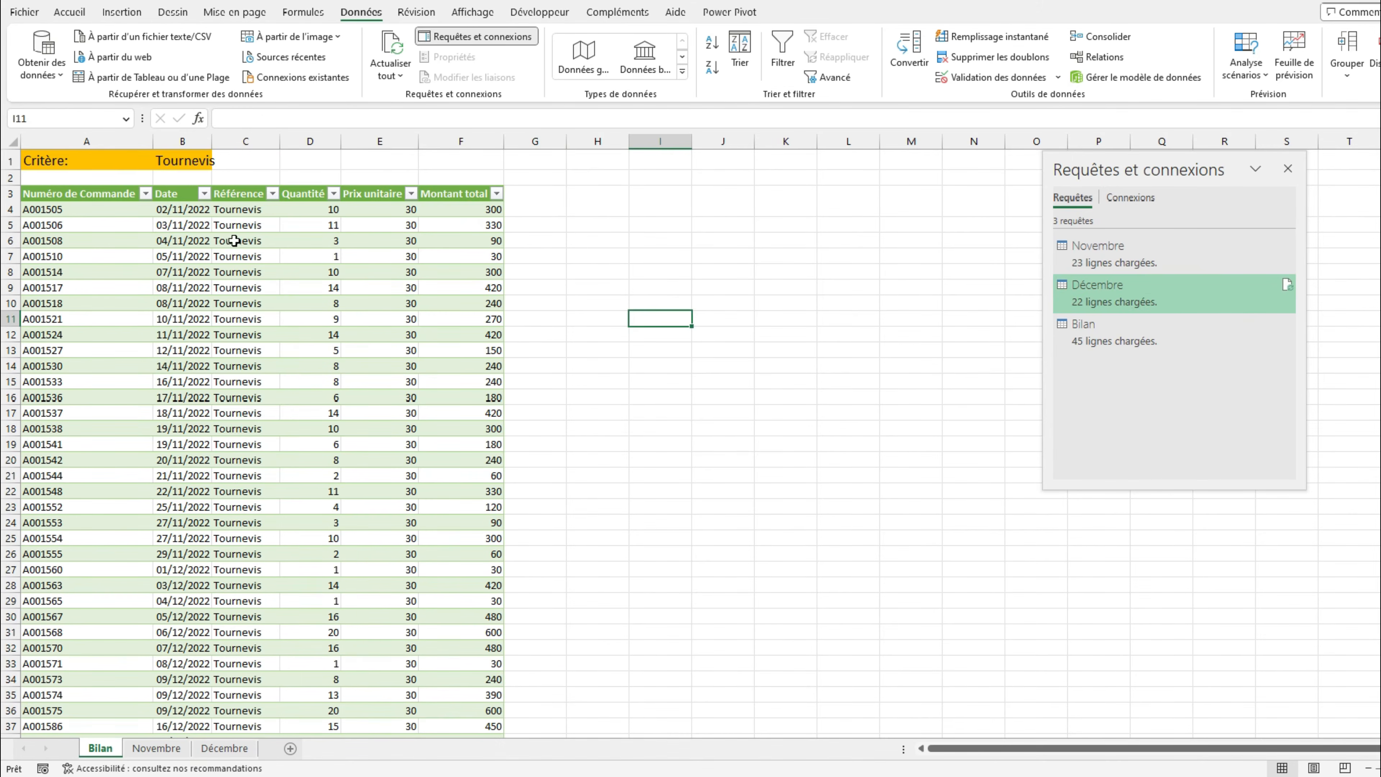
click(185, 166)
click(218, 161)
click(212, 185)
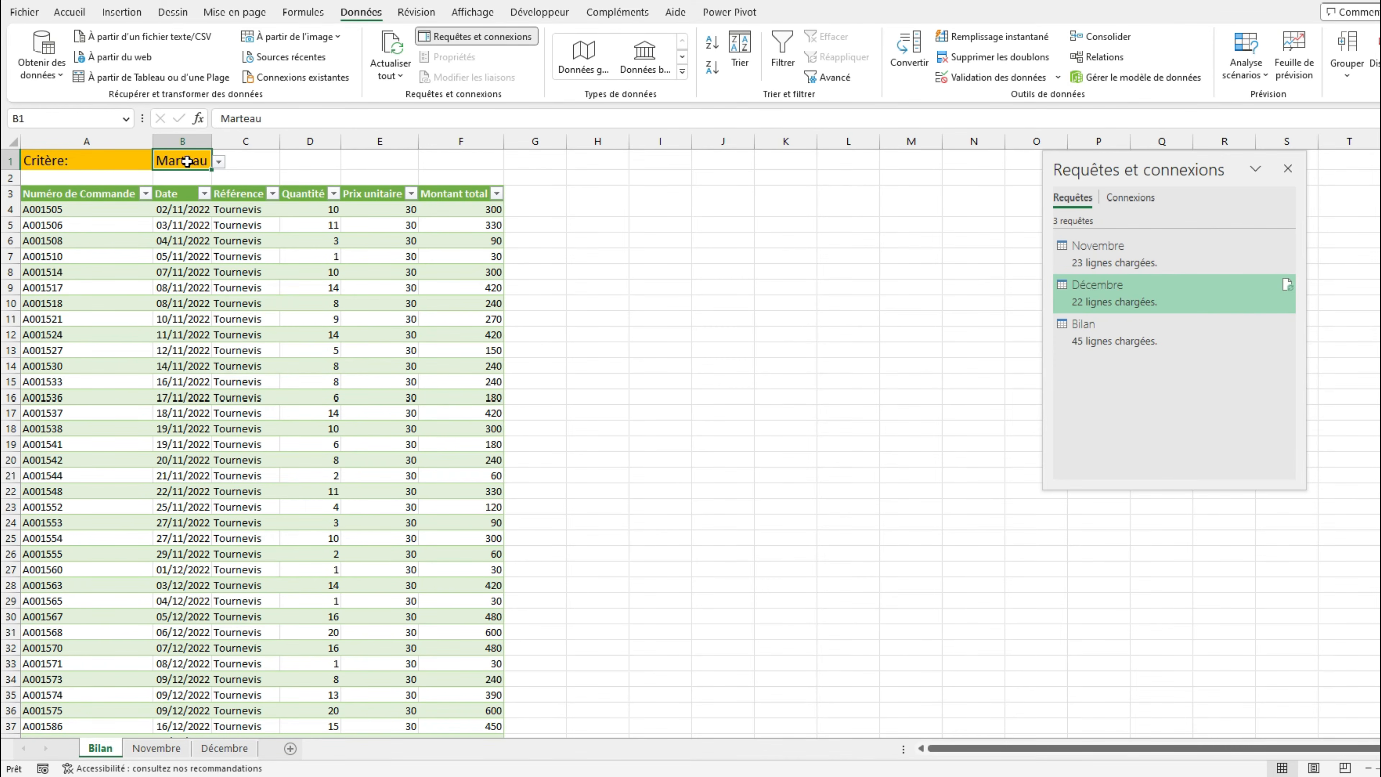
Step: Name the criterion cell B1 Filtre and create a Power Query query from it
click(68, 118)
text(B9)
key(Return)
click(188, 161)
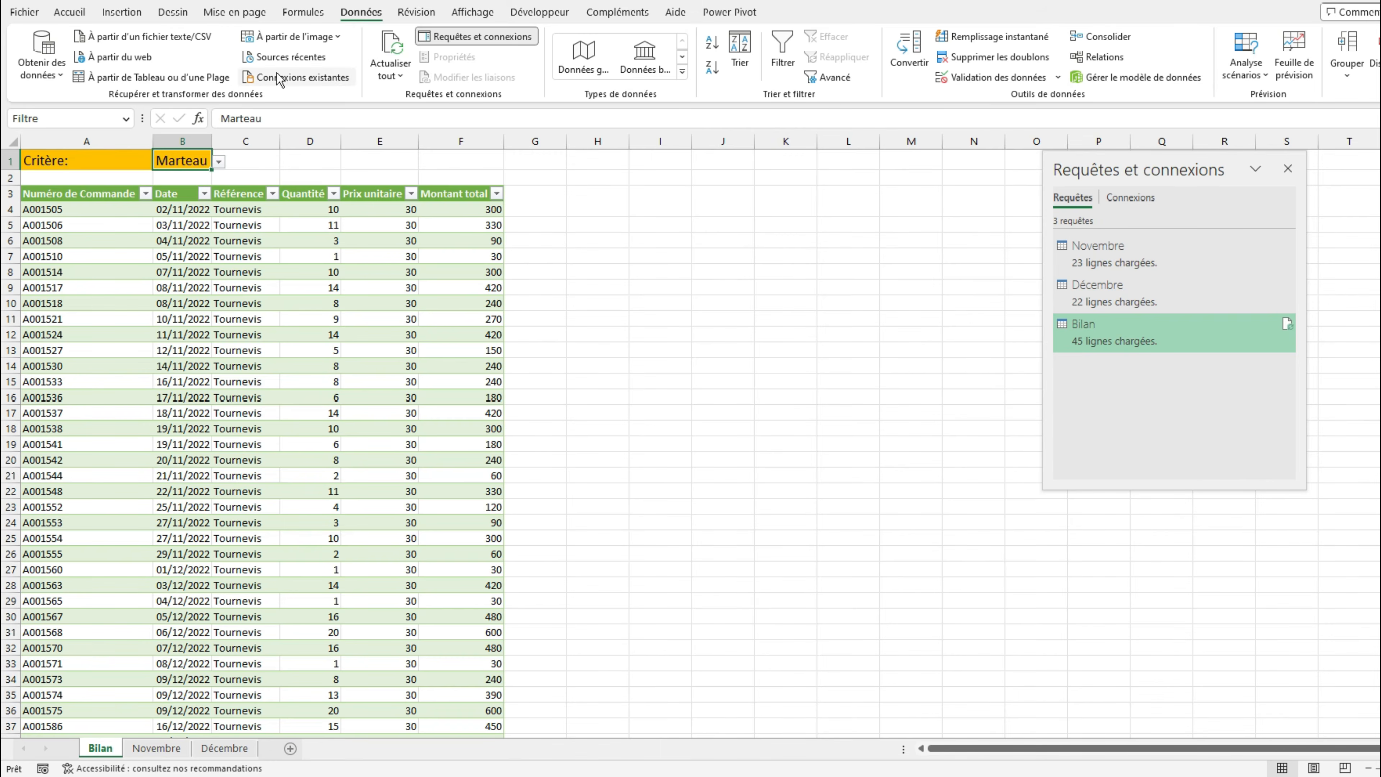
click(190, 78)
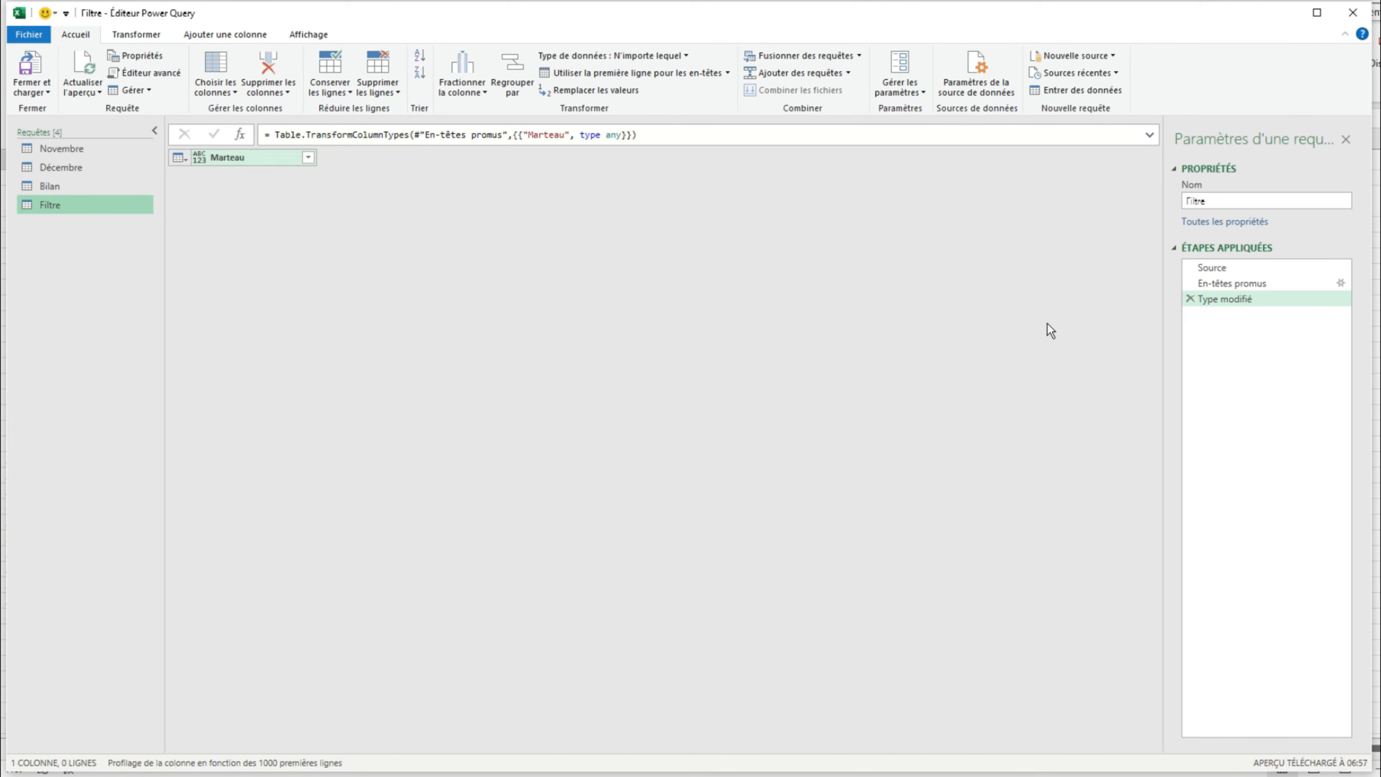
Step: Delete the Type modifié and En-têtes promus steps of the Filtre query and drill down into the Marteau value
click(1189, 298)
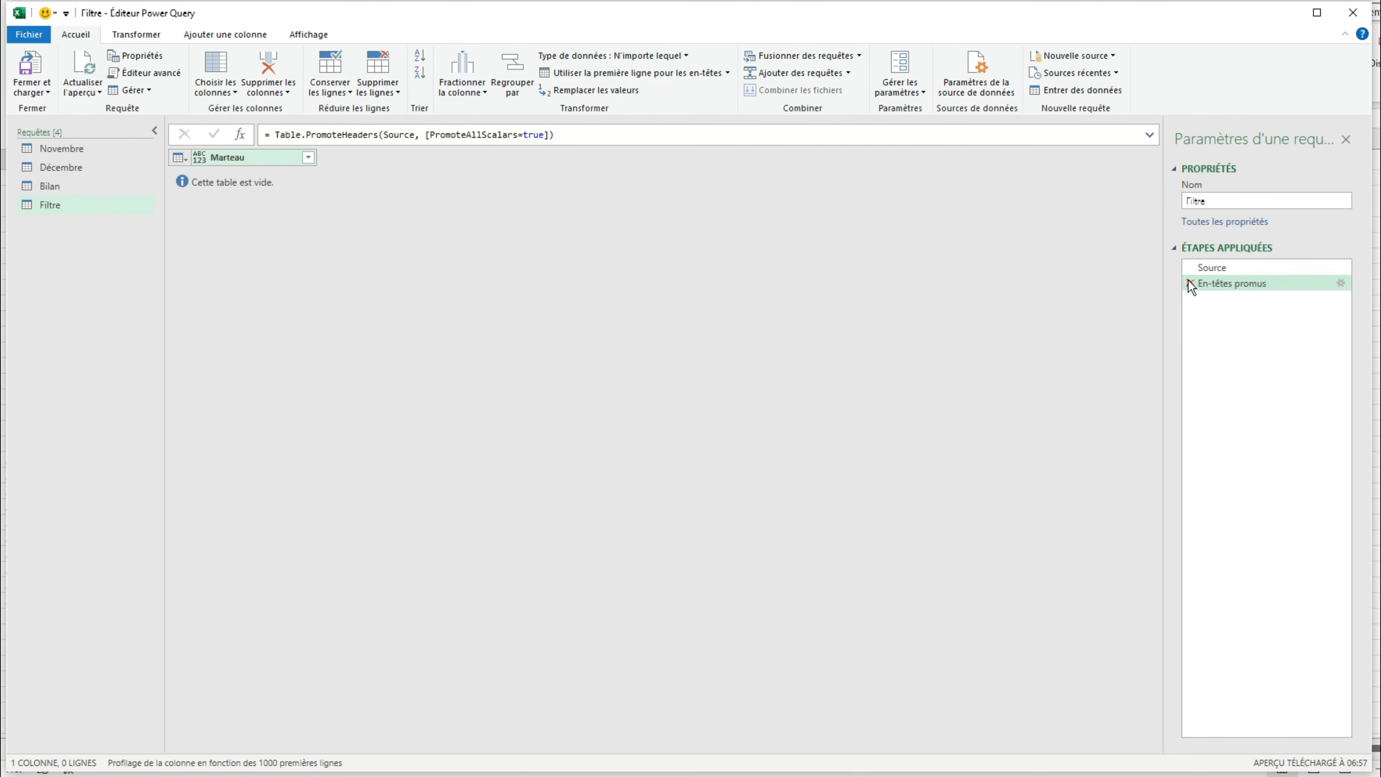
click(1189, 283)
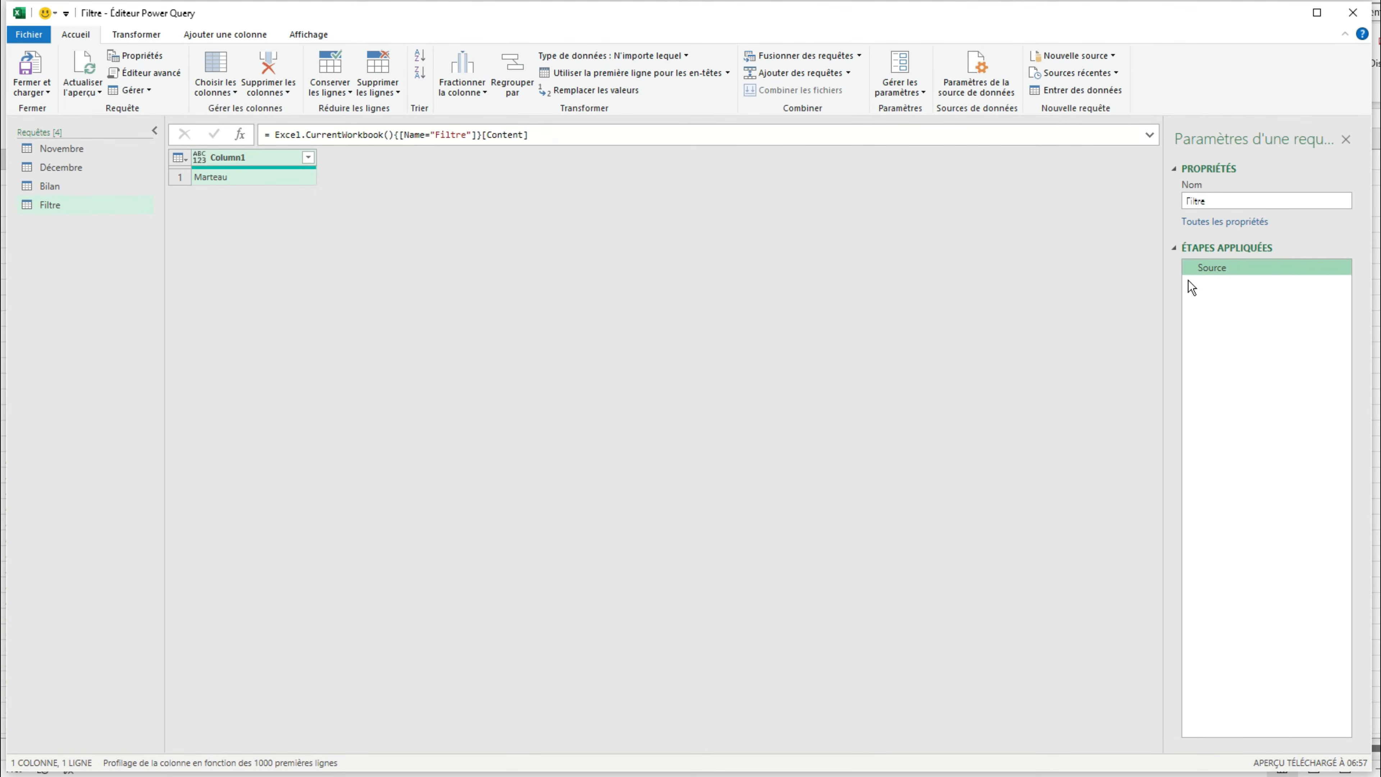
right_click(222, 177)
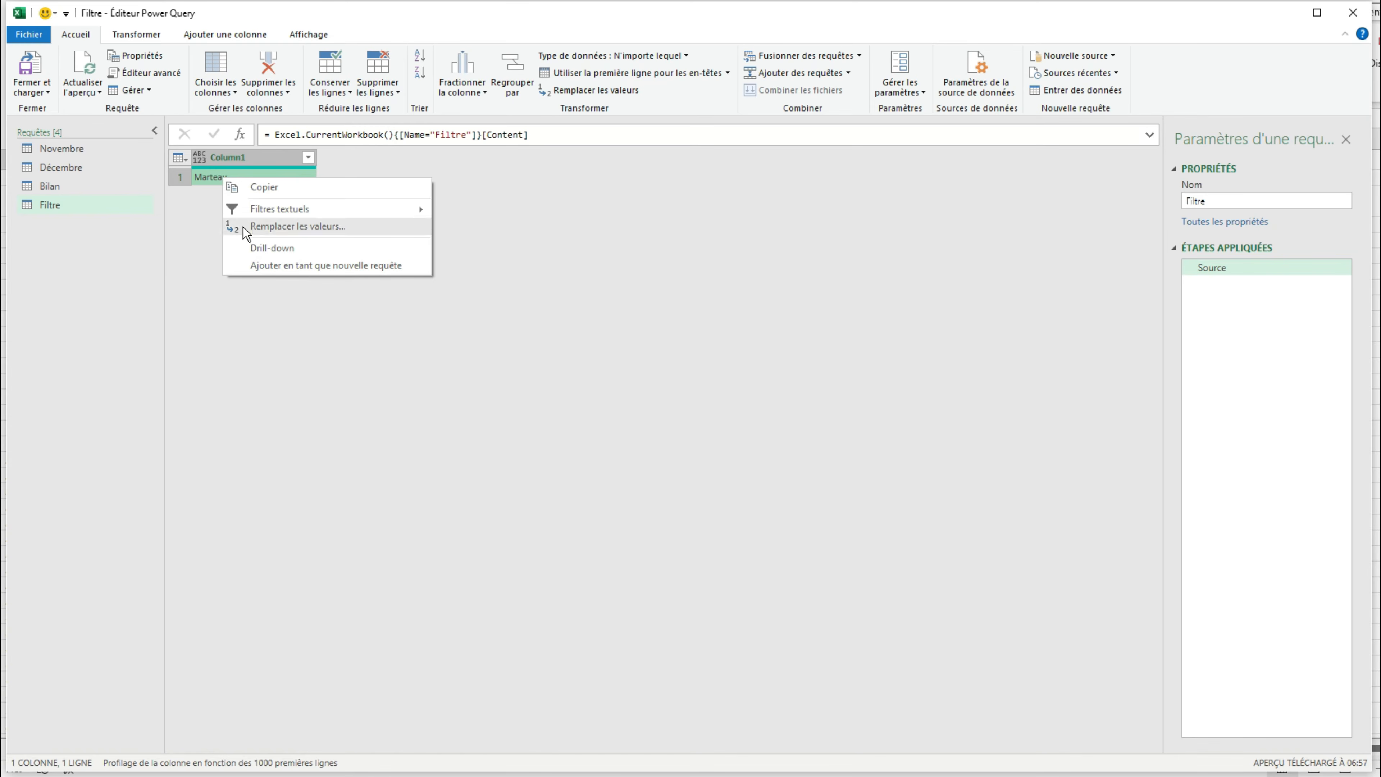
click(257, 248)
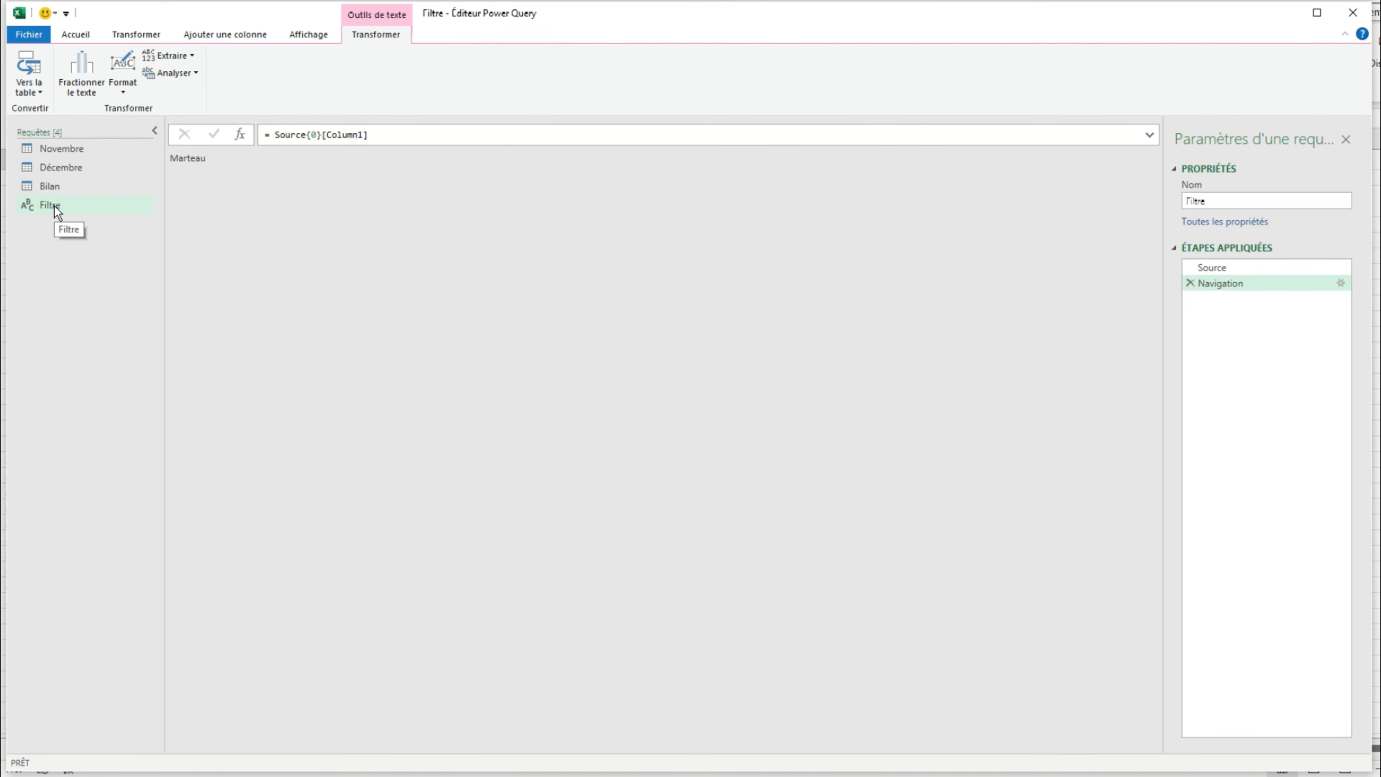
Step: In the Novembre query's Lignes filtrées formula, replace "Tournevis" with the Filtre query reference
double_click(62, 148)
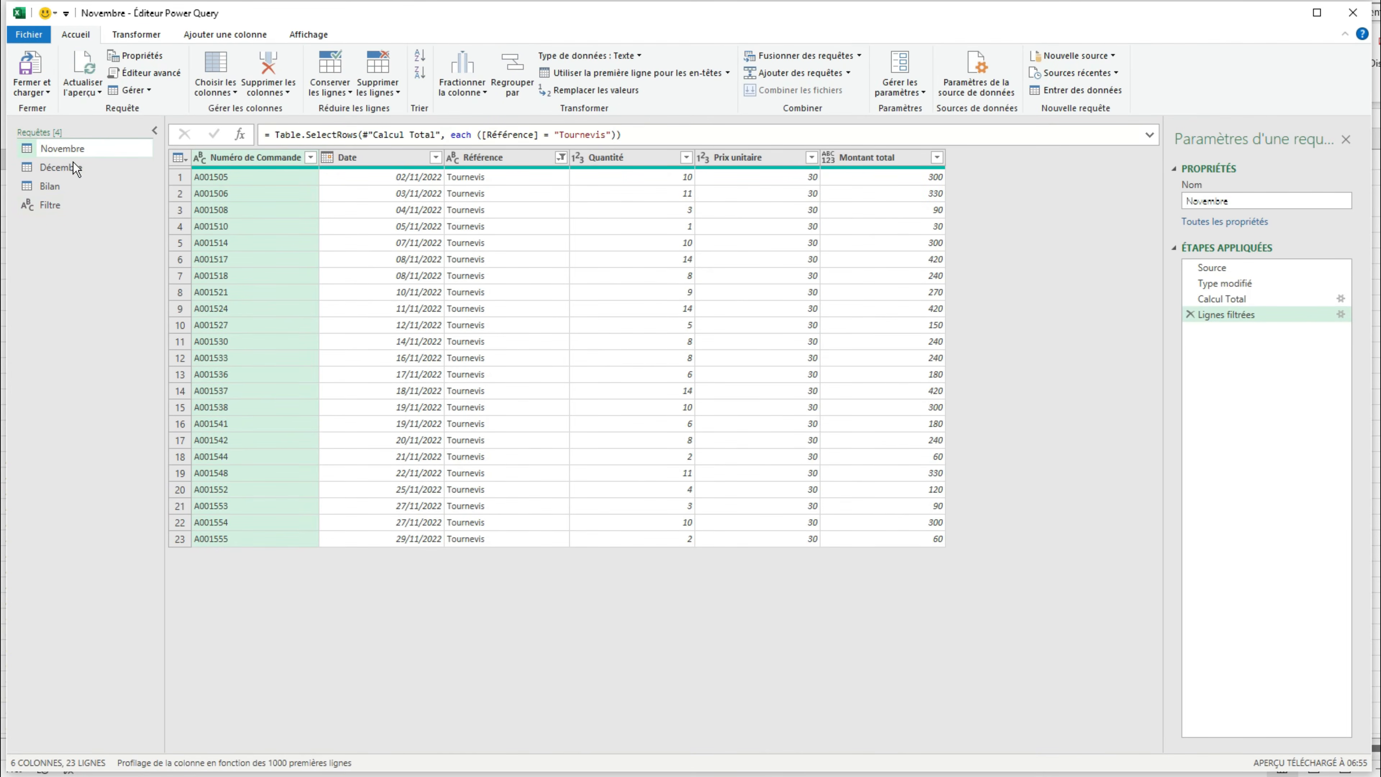
key(Return)
click(47, 209)
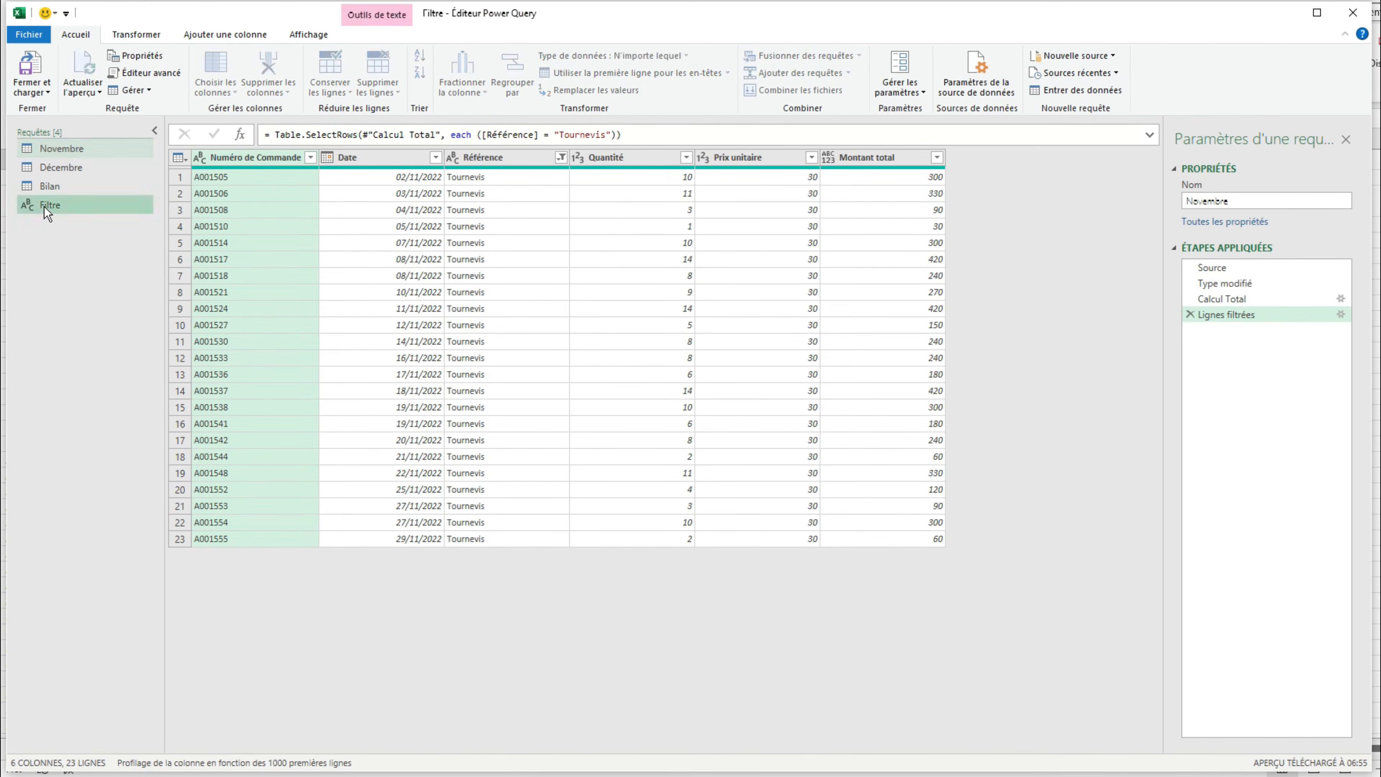
click(73, 145)
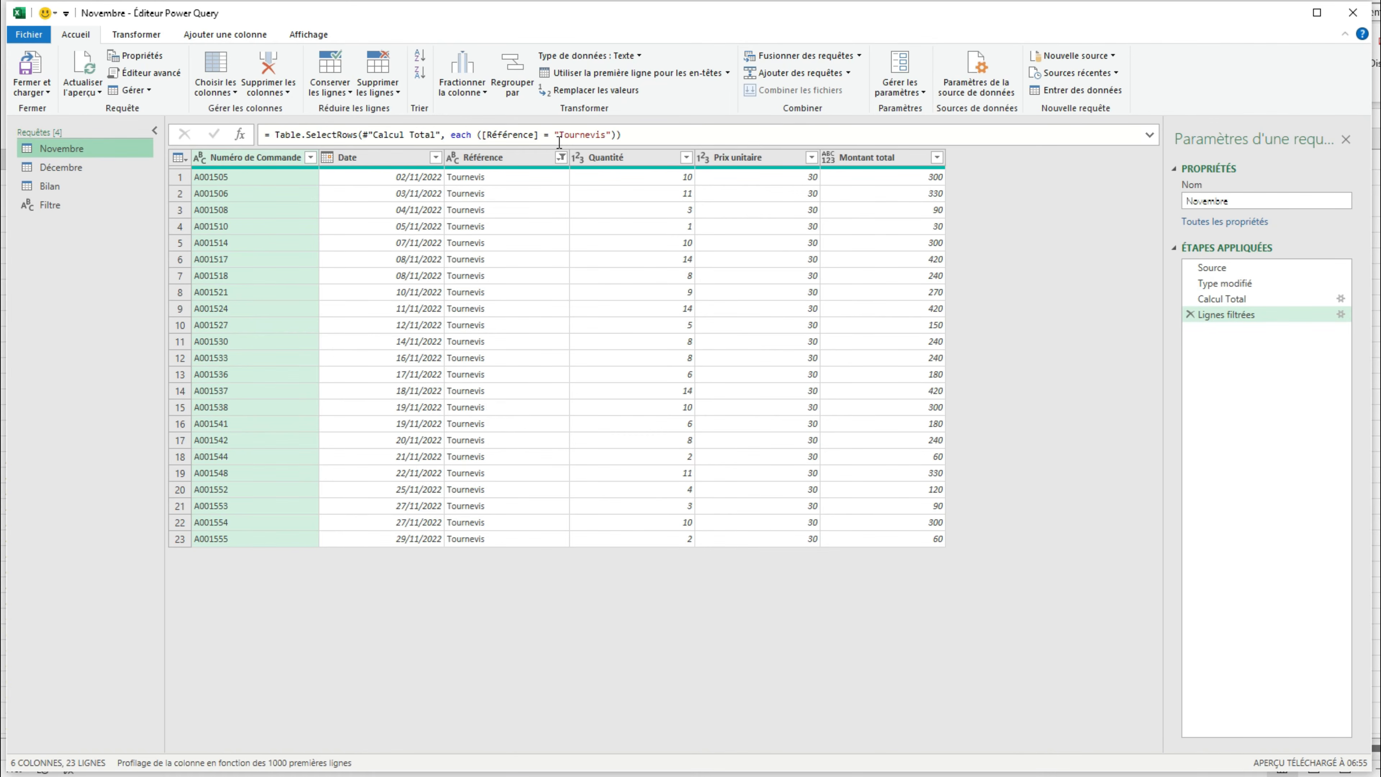
drag(554, 135, 610, 241)
text(F)
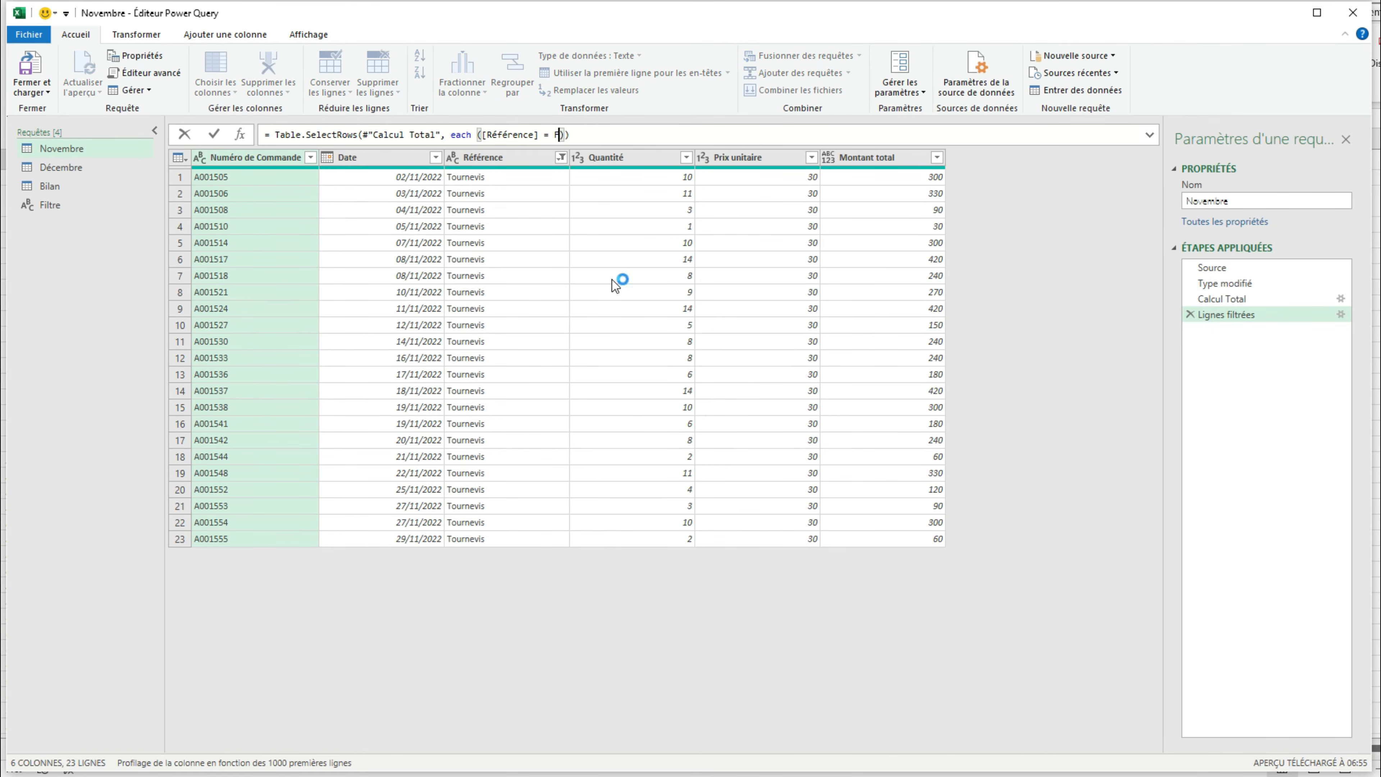
text(iltre)
key(Escape)
key(Return)
Step: In the Décembre query's row-filter formula, replace "Tournevis" with Filtre
click(68, 167)
drag(554, 135, 611, 135)
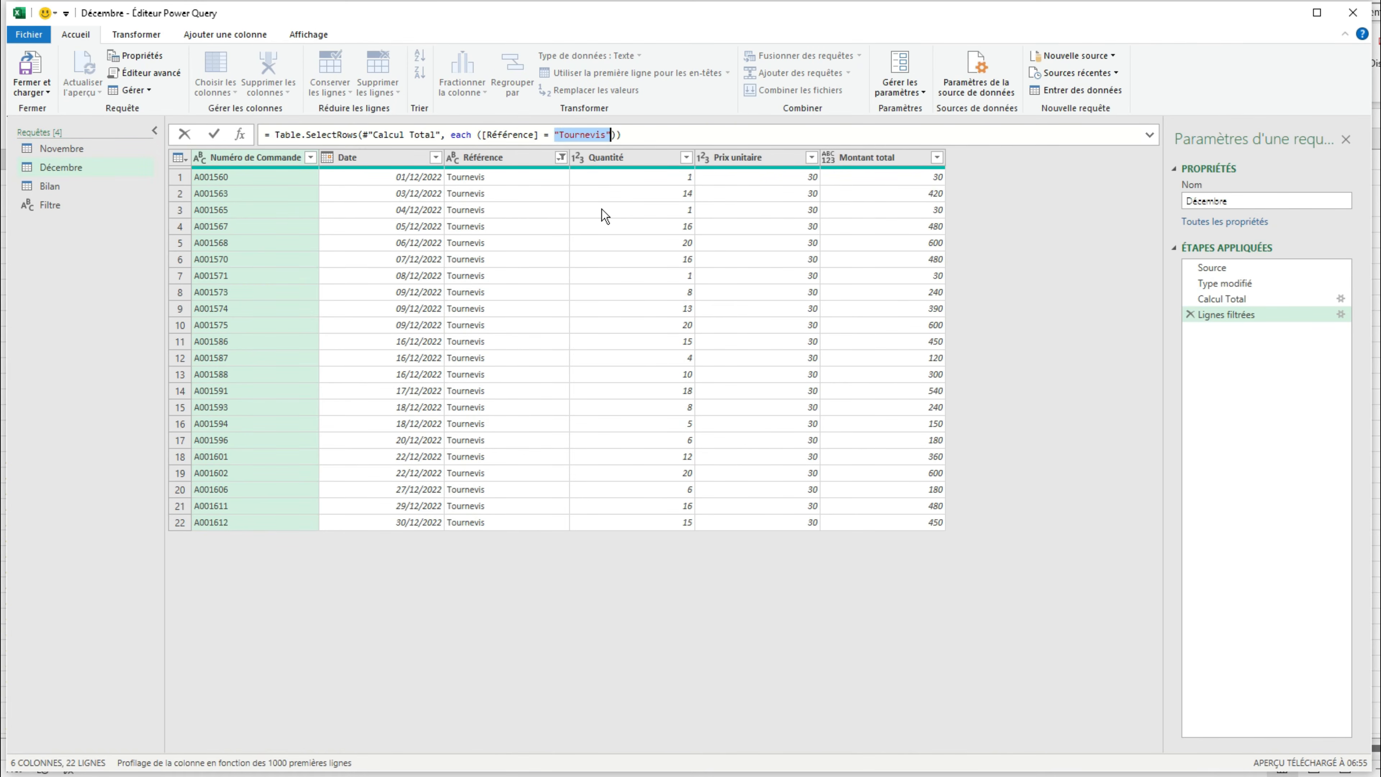
text(Filtre)
key(Return)
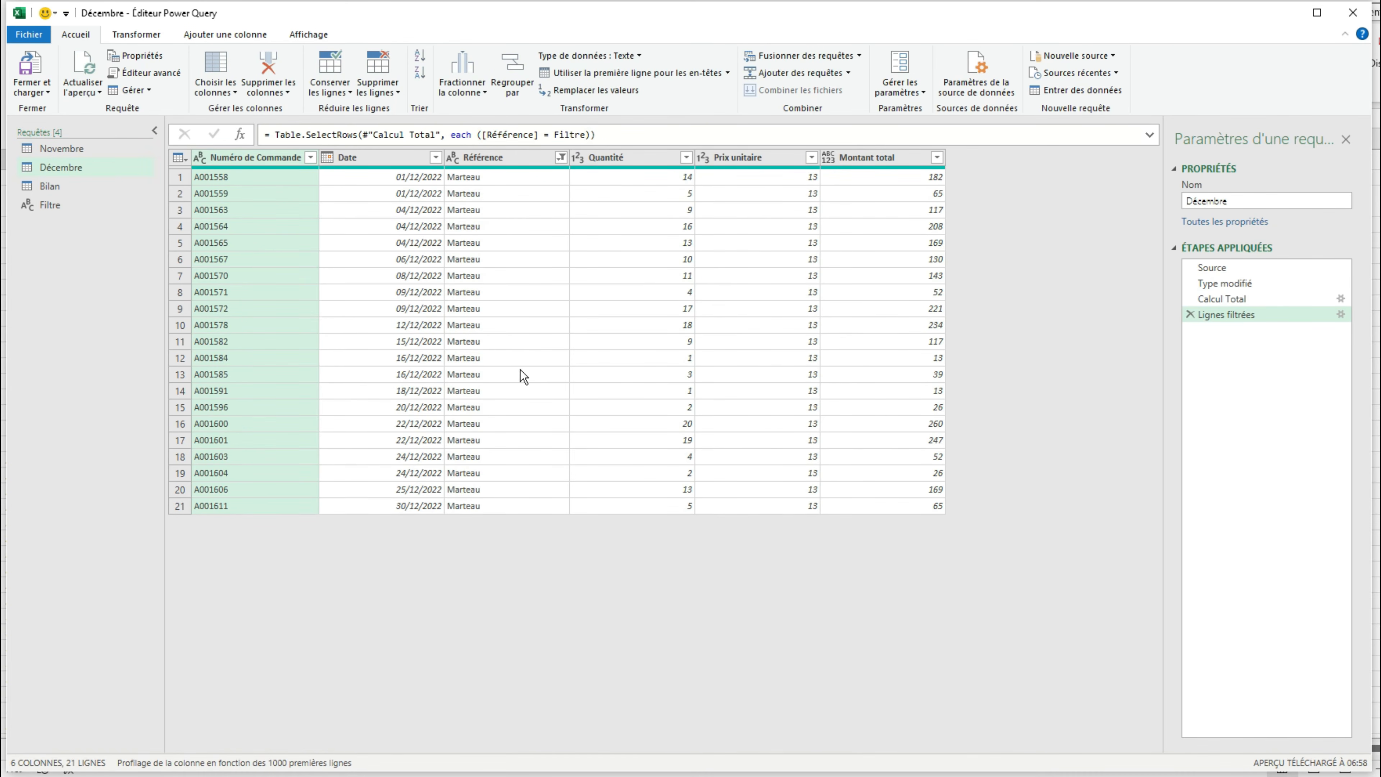
Step: Review the Source and Type modifié steps of the Bilan query, and close and load the queries into the workbook
click(65, 187)
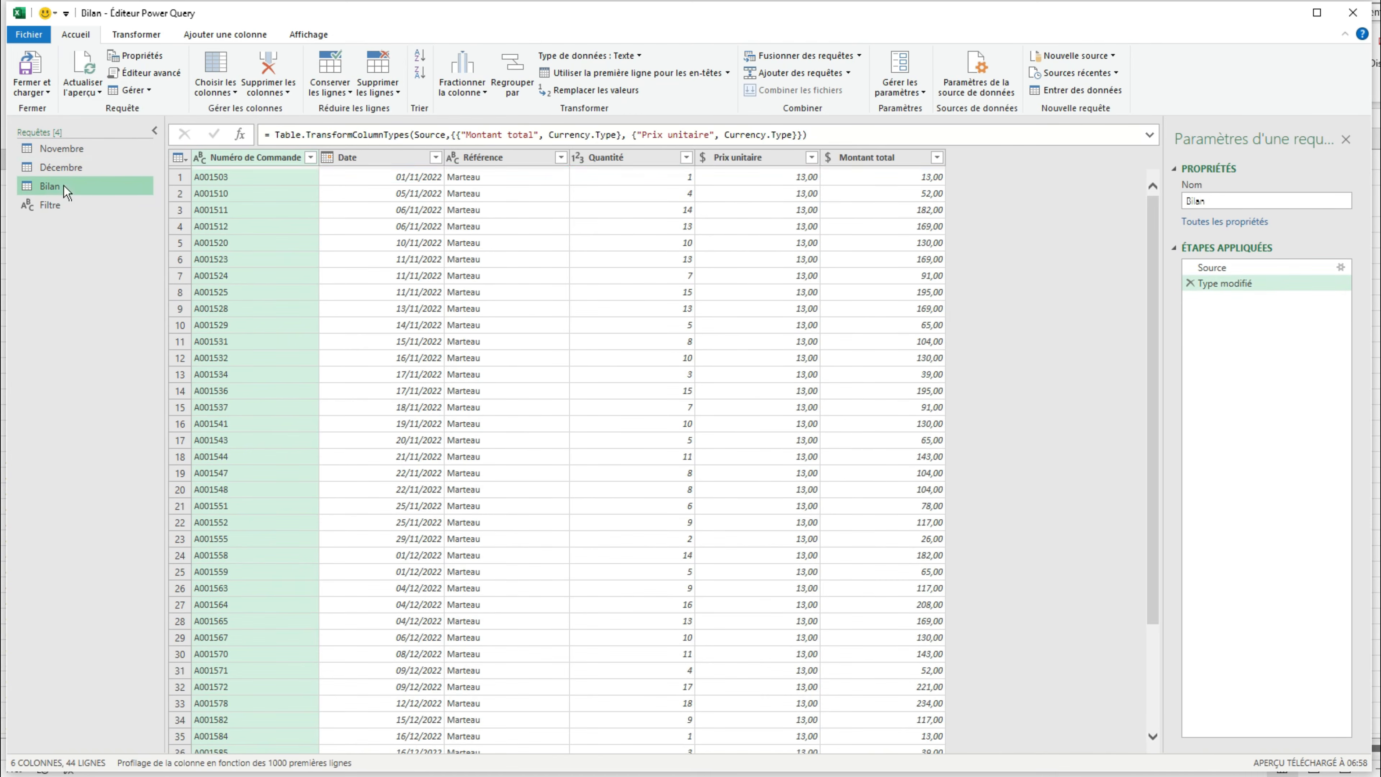
click(1217, 268)
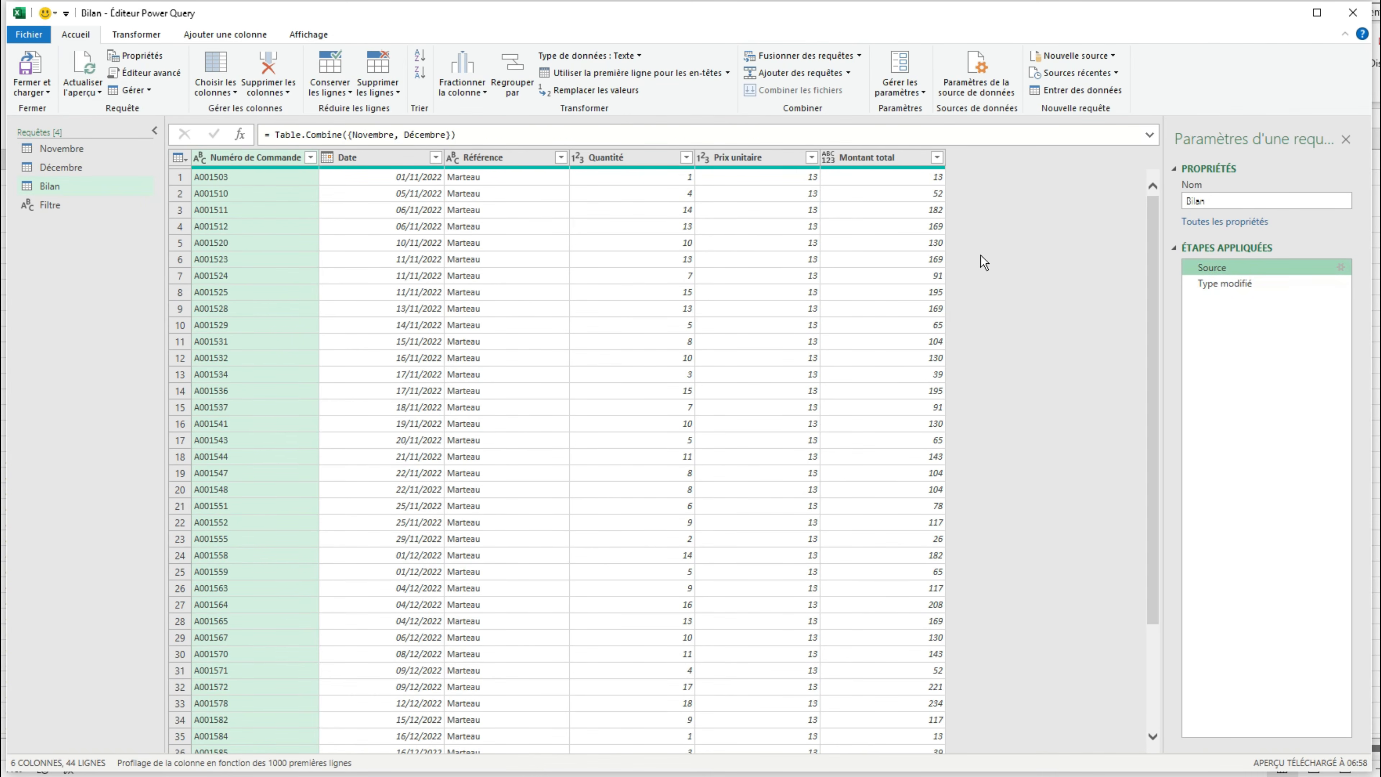
click(1280, 284)
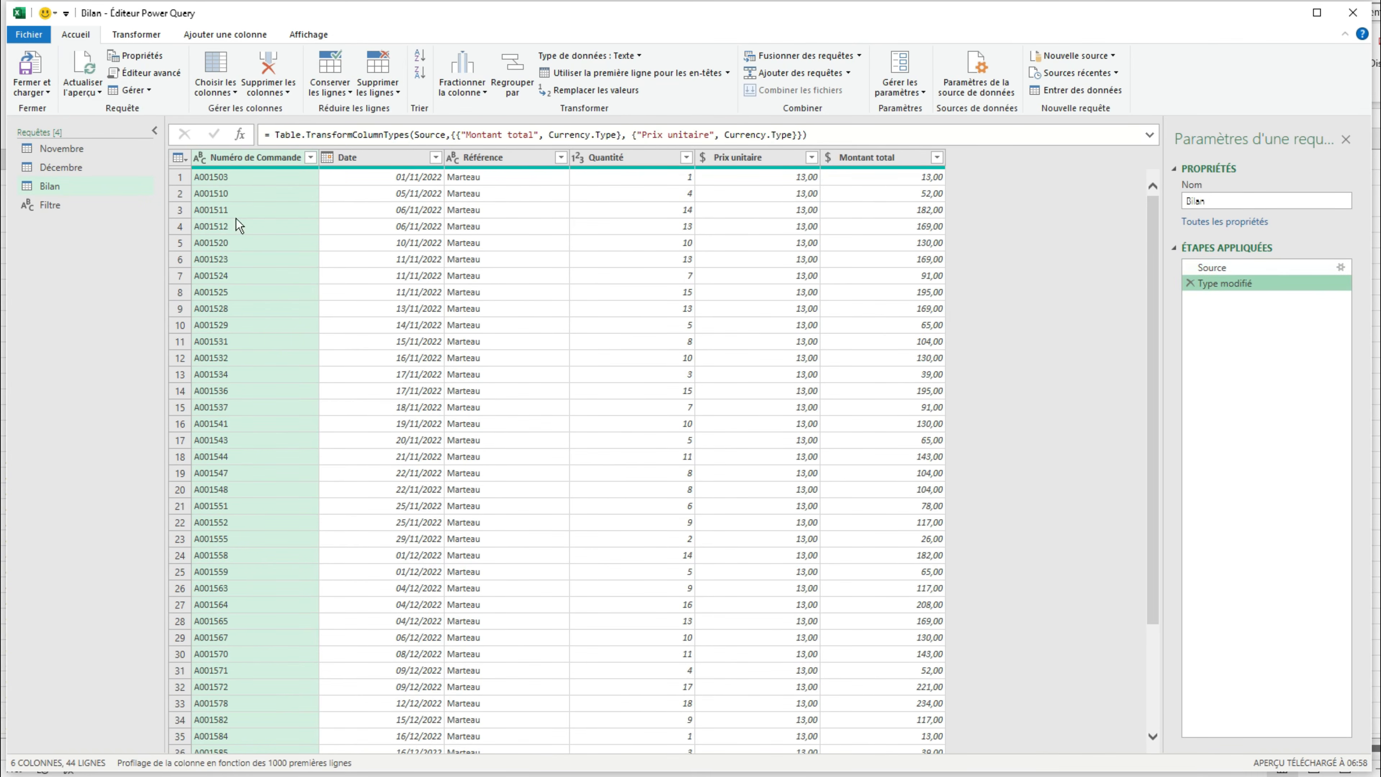
click(35, 68)
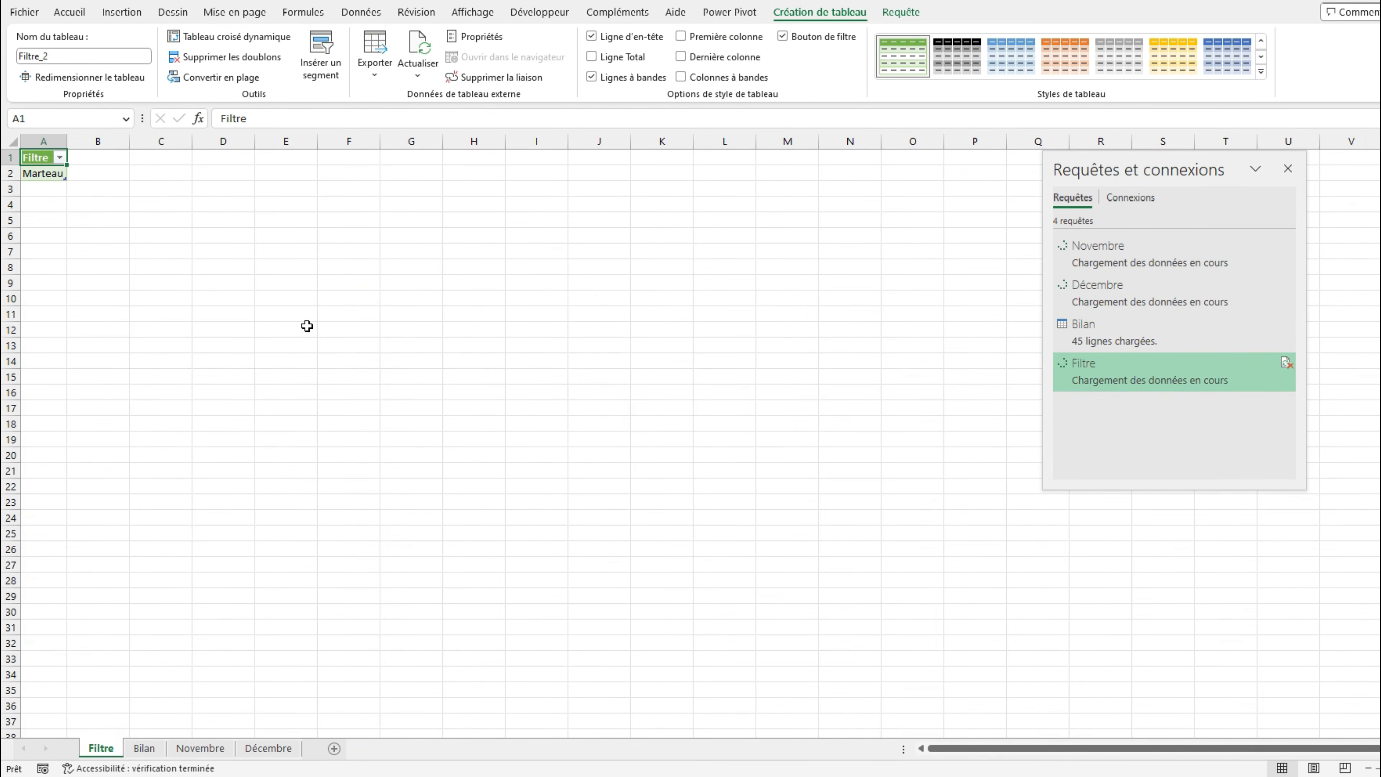
Step: Delete the Filtre sheet created by the load, confirming the deletion
right_click(103, 747)
click(144, 529)
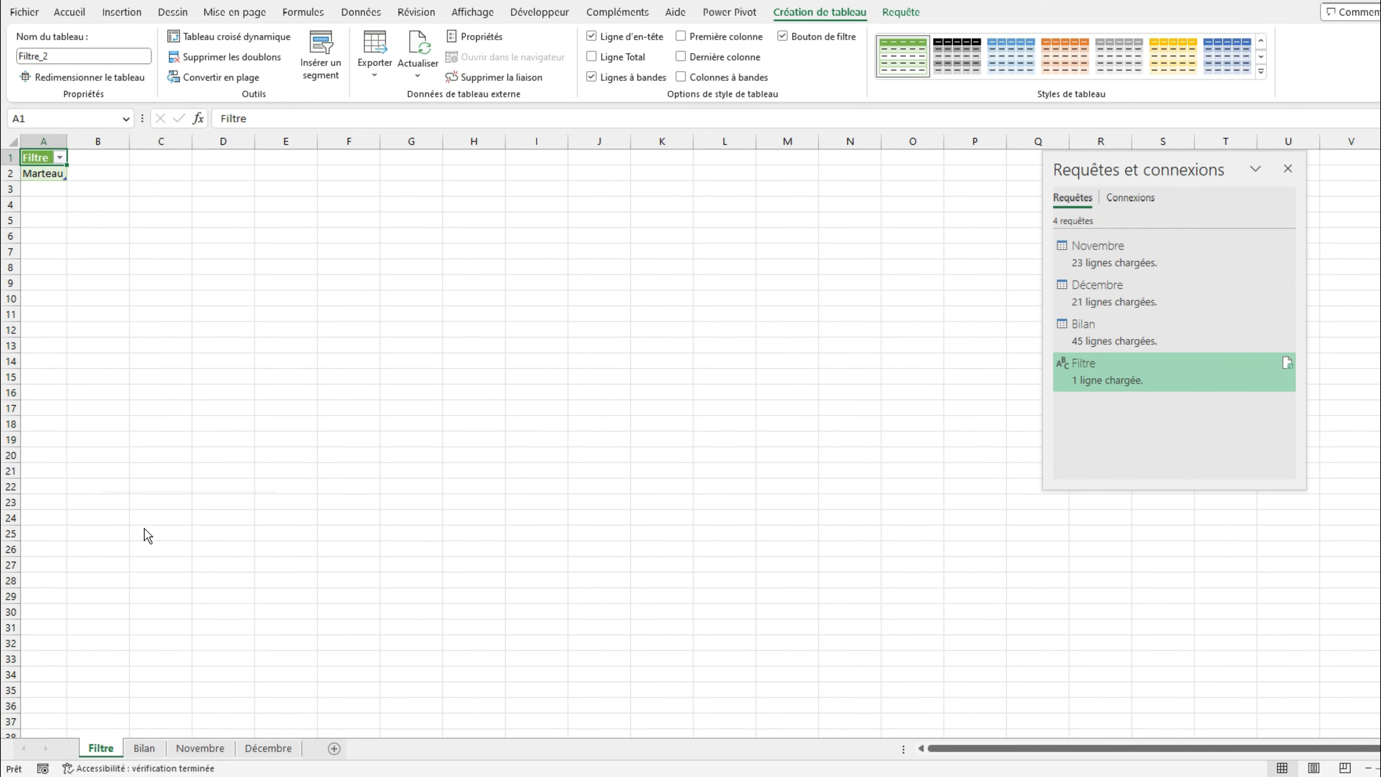
click(706, 431)
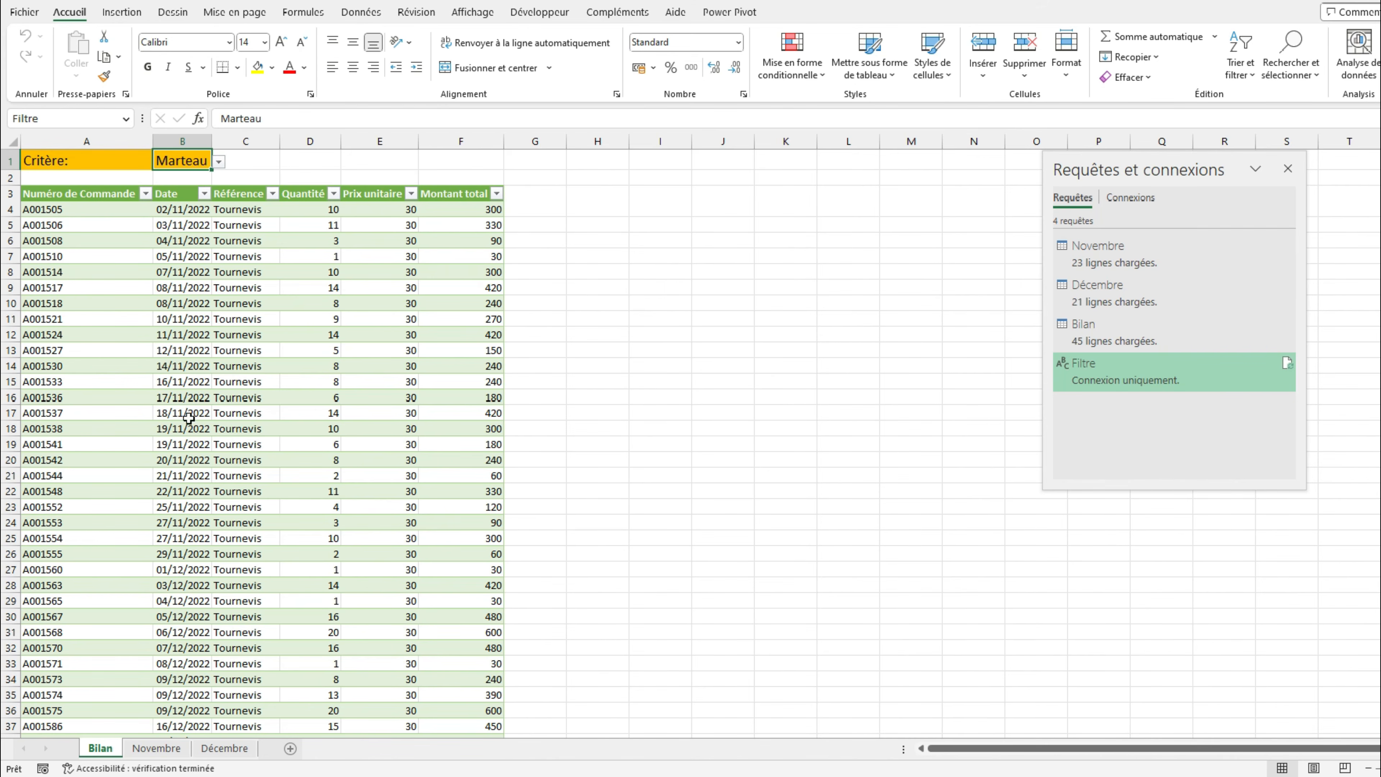
Step: Set the criterion in B1 to Scie, refresh all queries, and check the Décembre and Bilan sheets
click(217, 162)
click(196, 216)
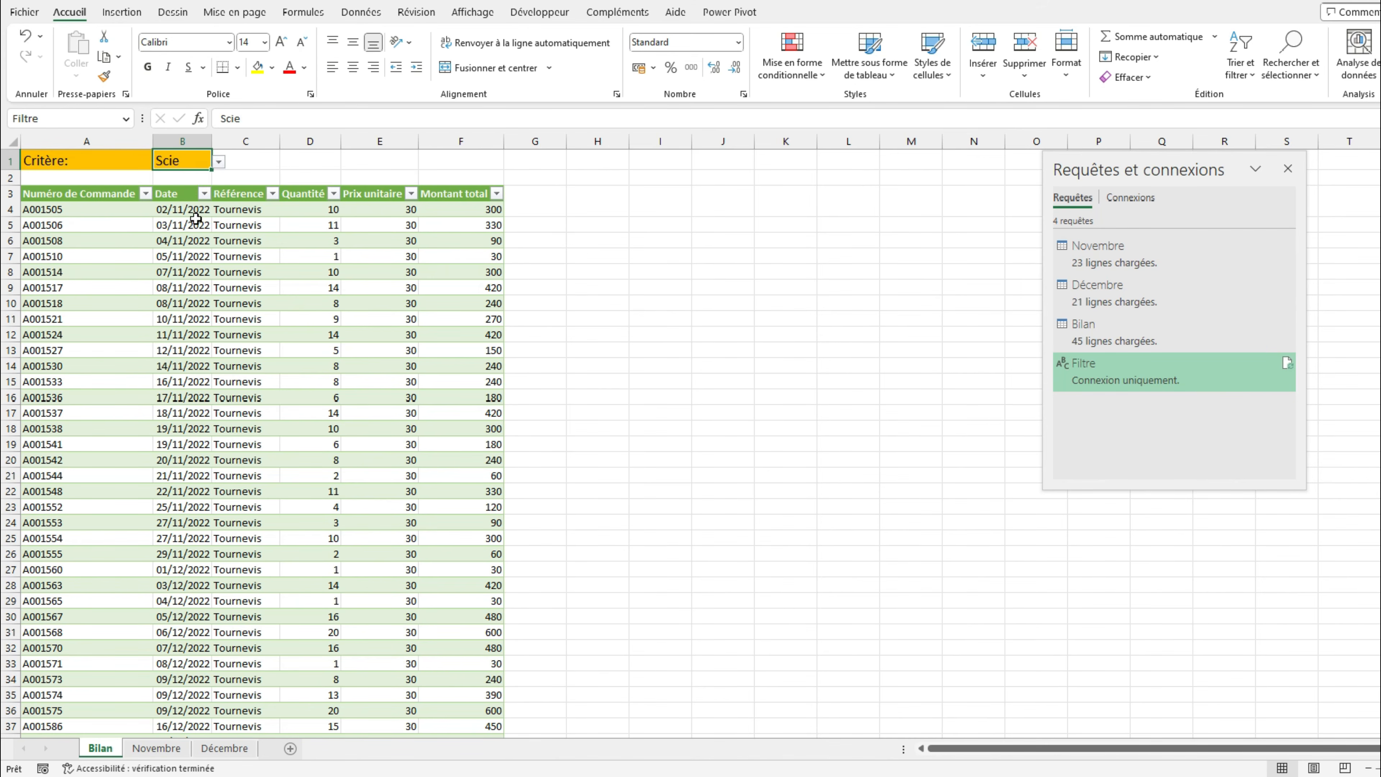
click(217, 283)
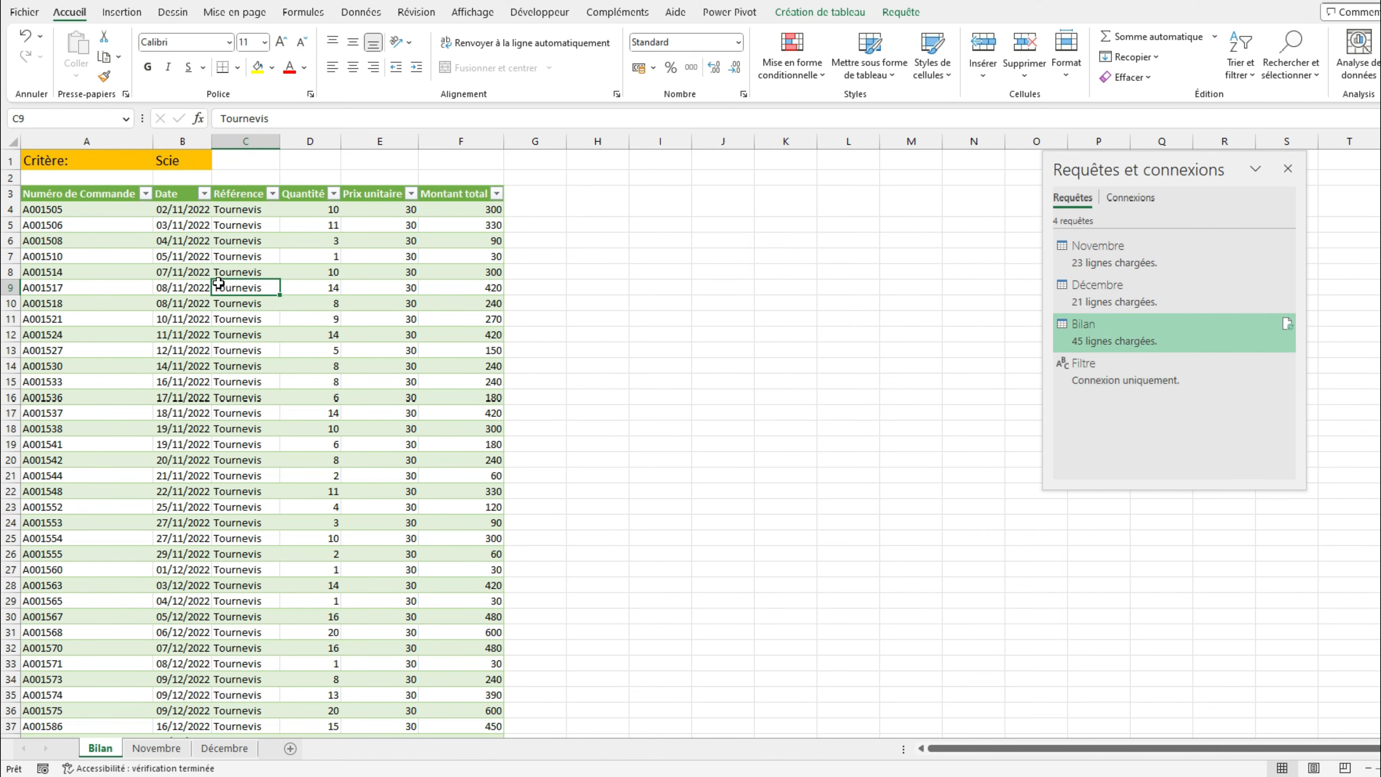
click(366, 15)
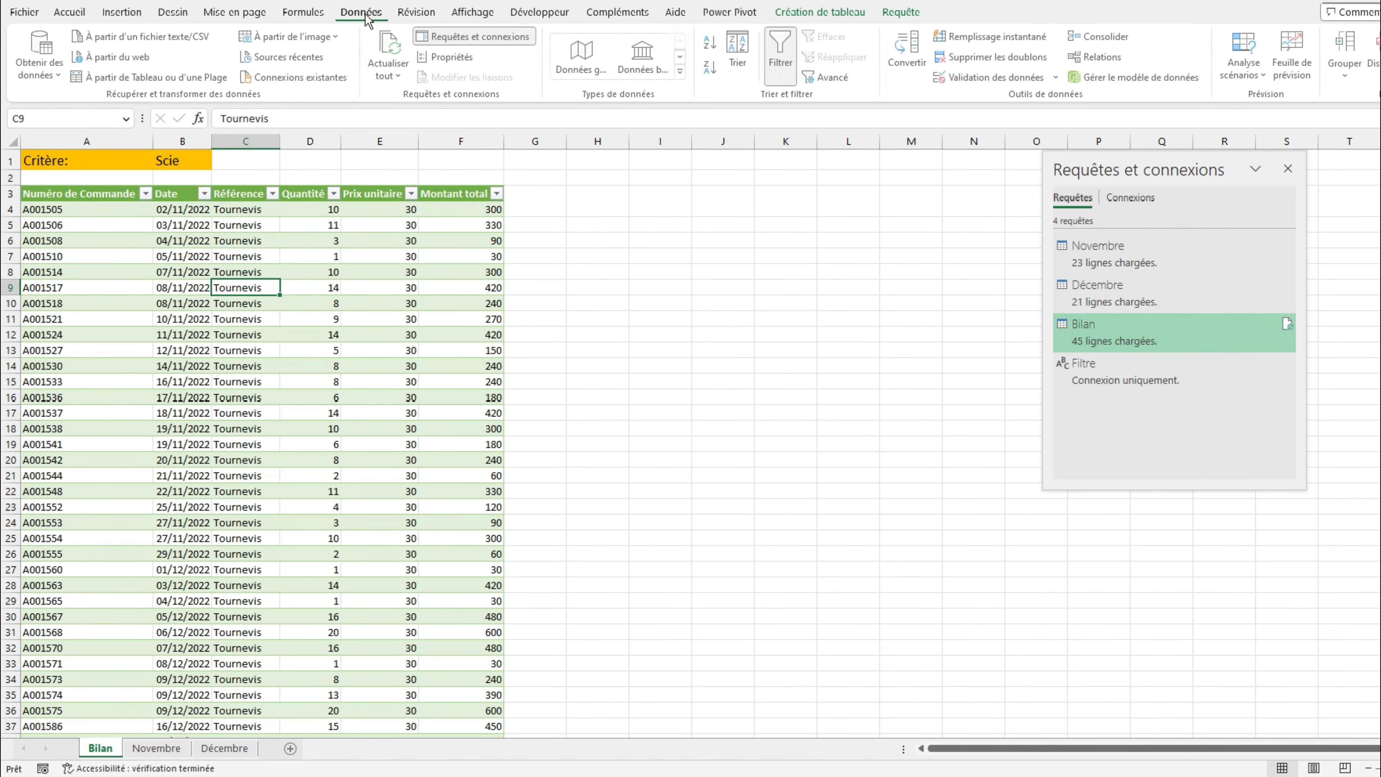
click(390, 81)
click(398, 94)
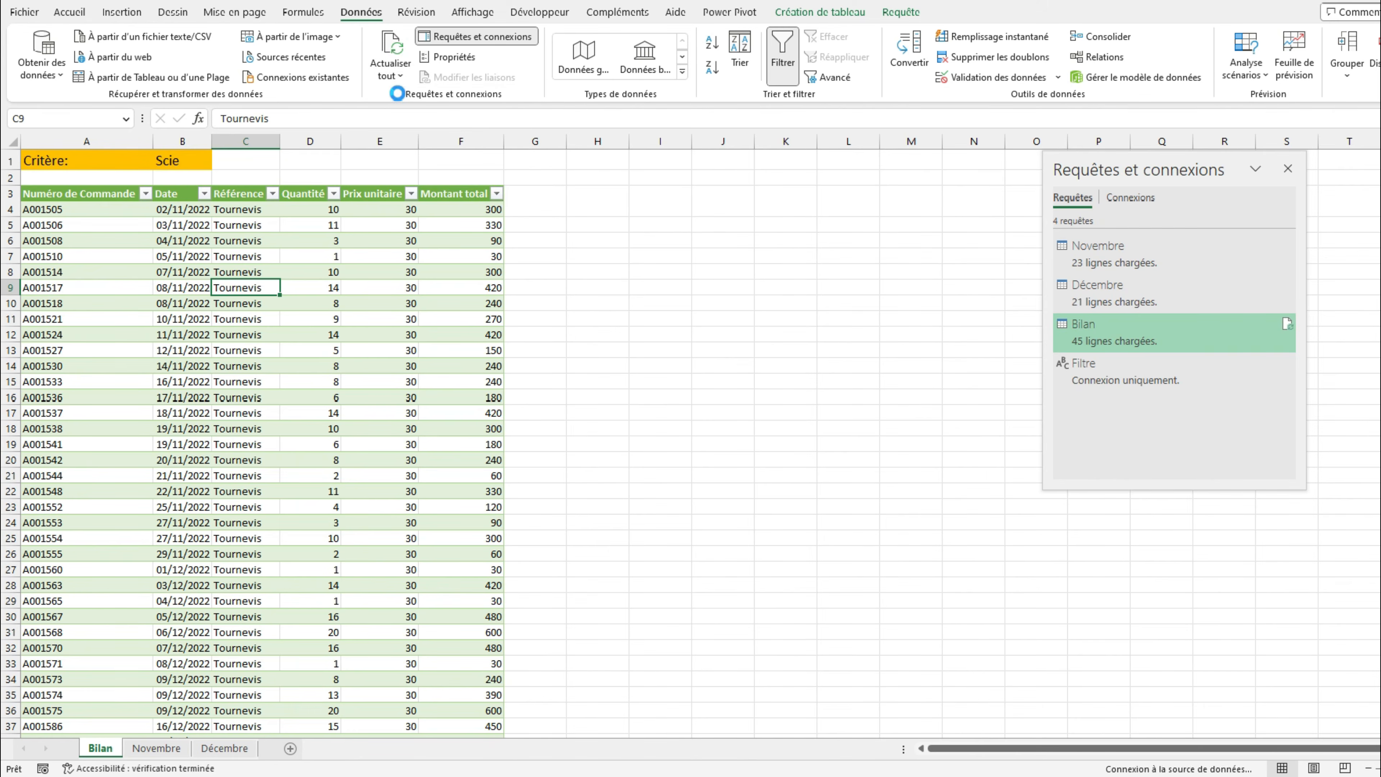
click(224, 749)
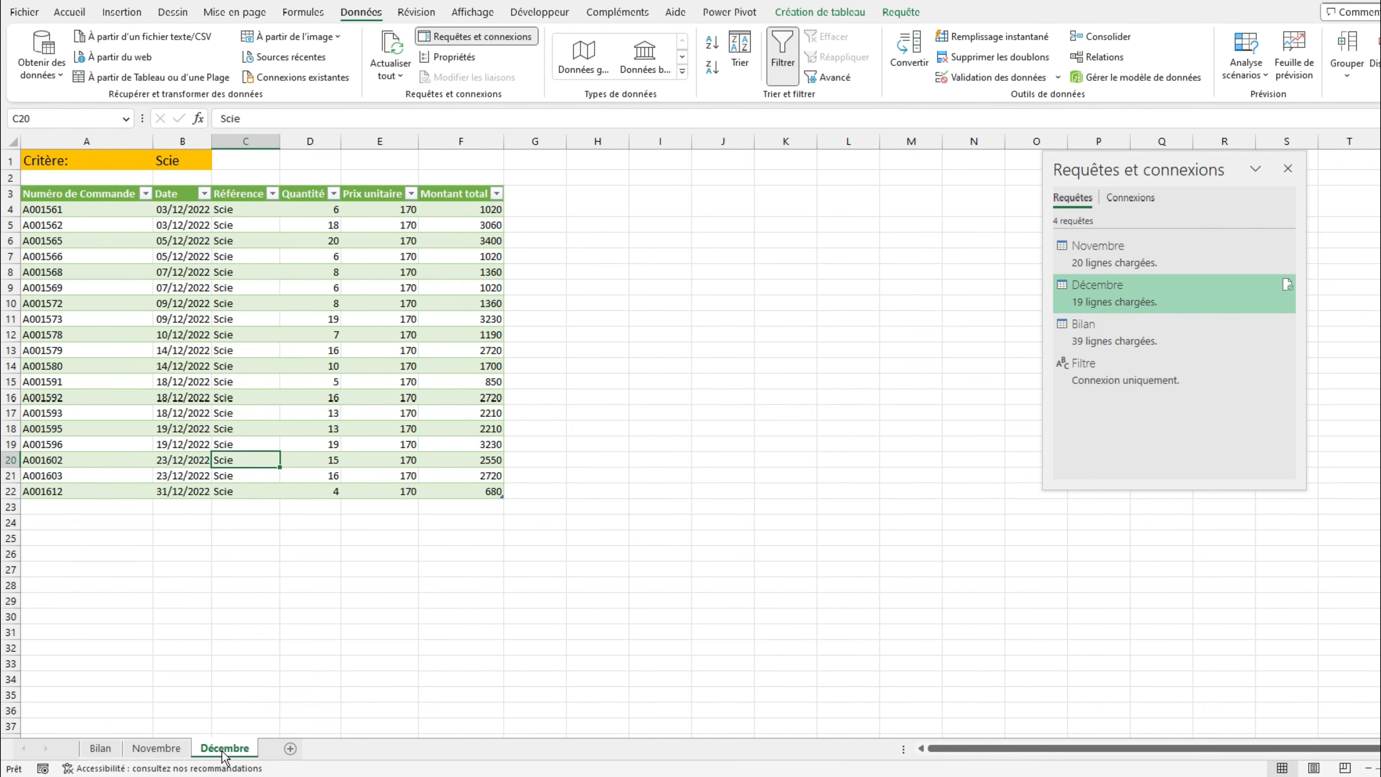
click(100, 748)
click(234, 302)
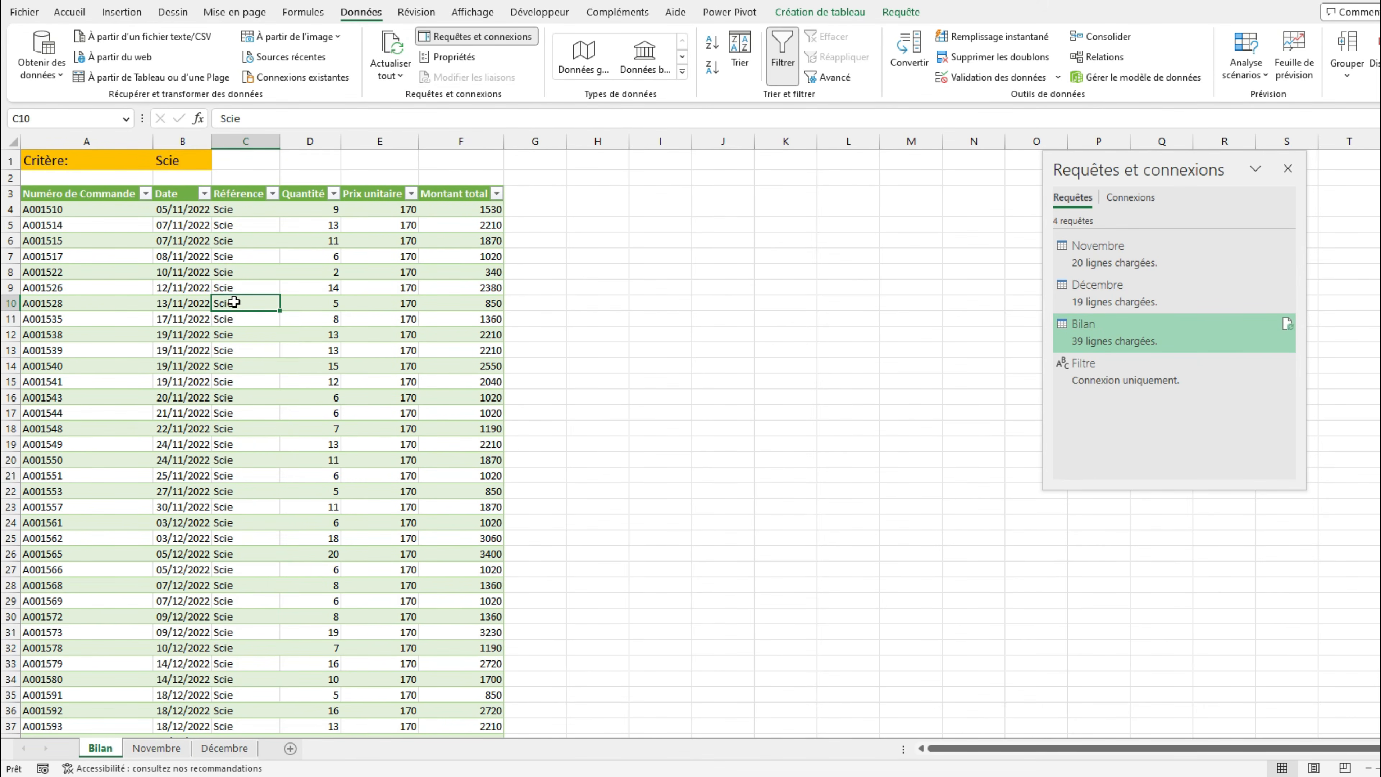
Step: Set the criterion in B1 of the Bilan sheet to Torche and refresh the query results
click(202, 162)
click(218, 162)
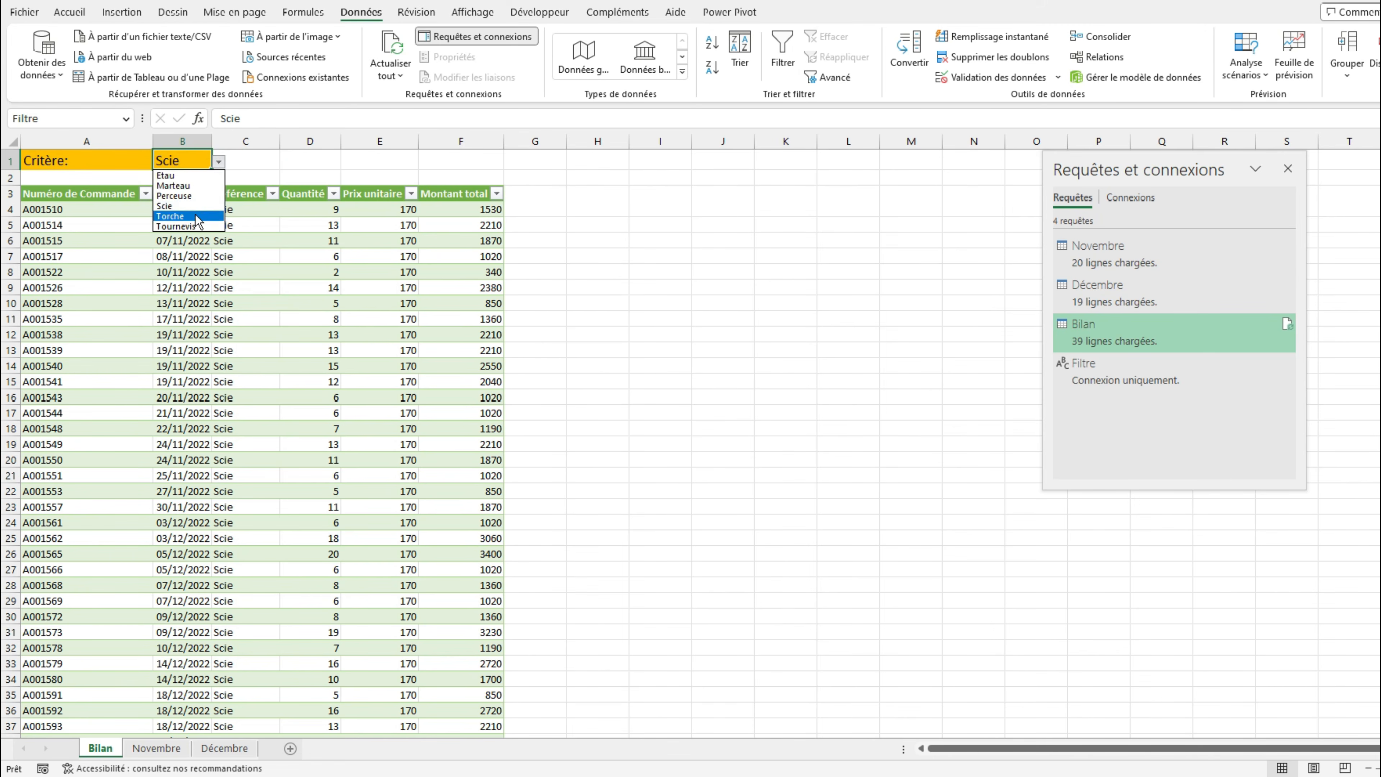
click(209, 229)
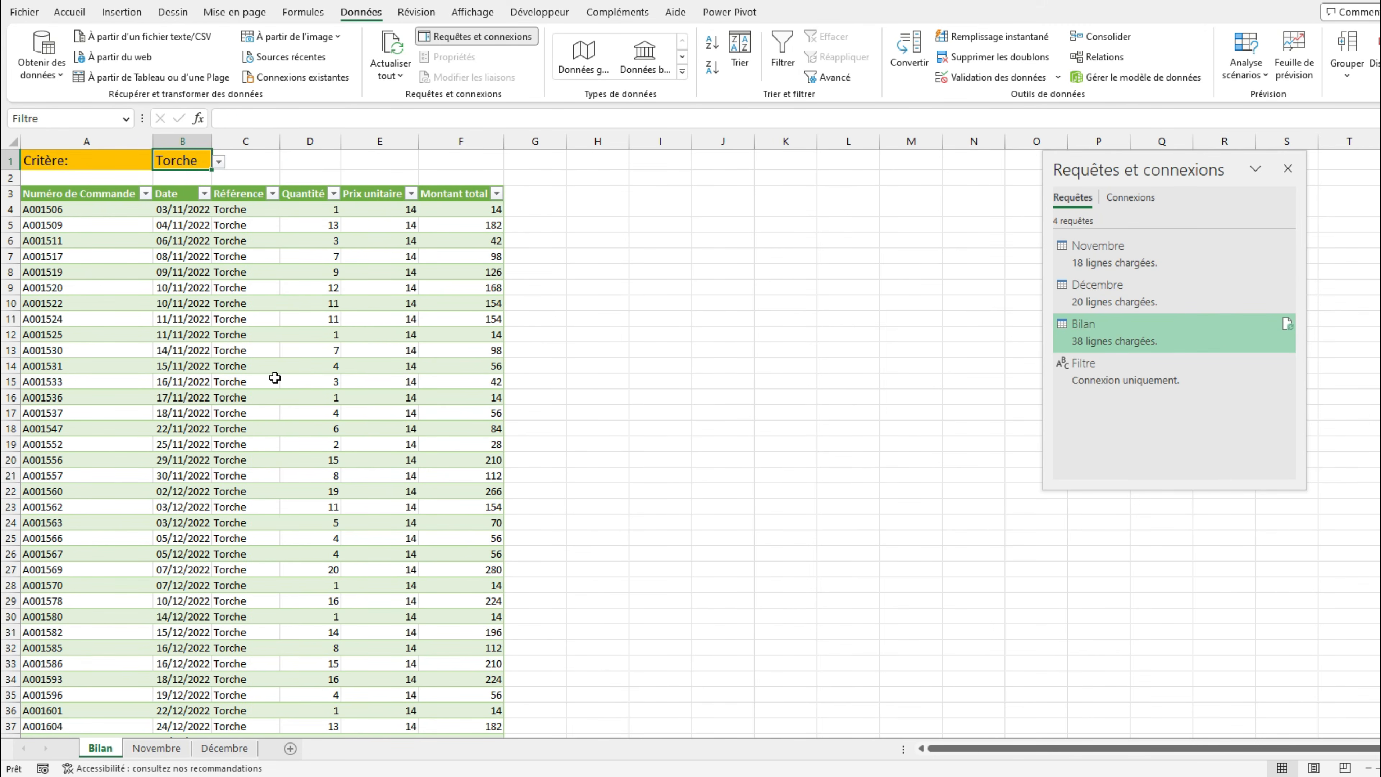
click(256, 429)
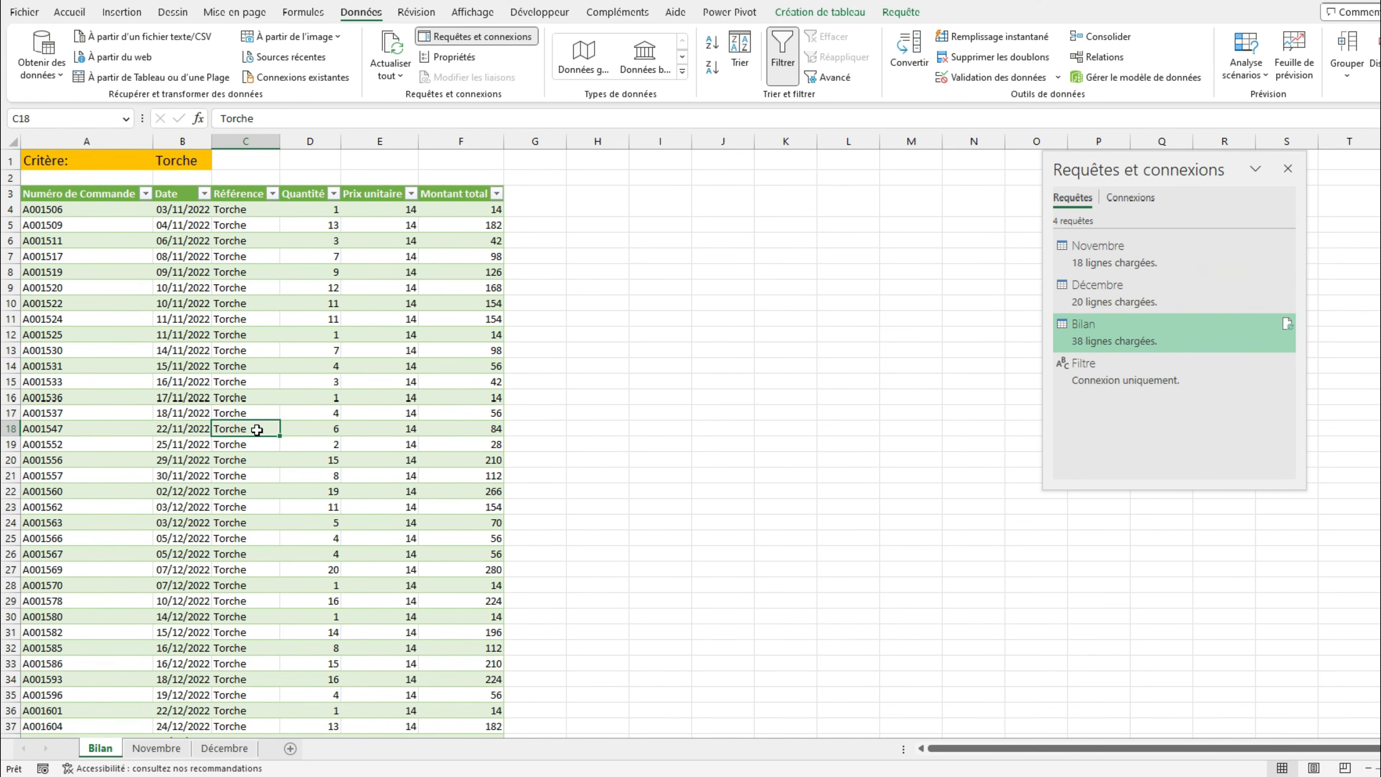